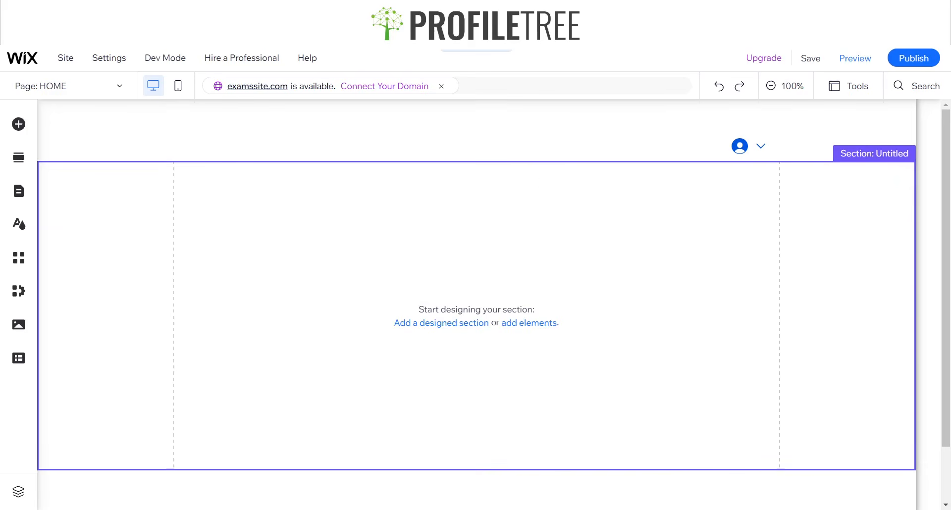
Look for a site search element among the Menu & Anchor elements and search the editor for "search bar".
click(509, 195)
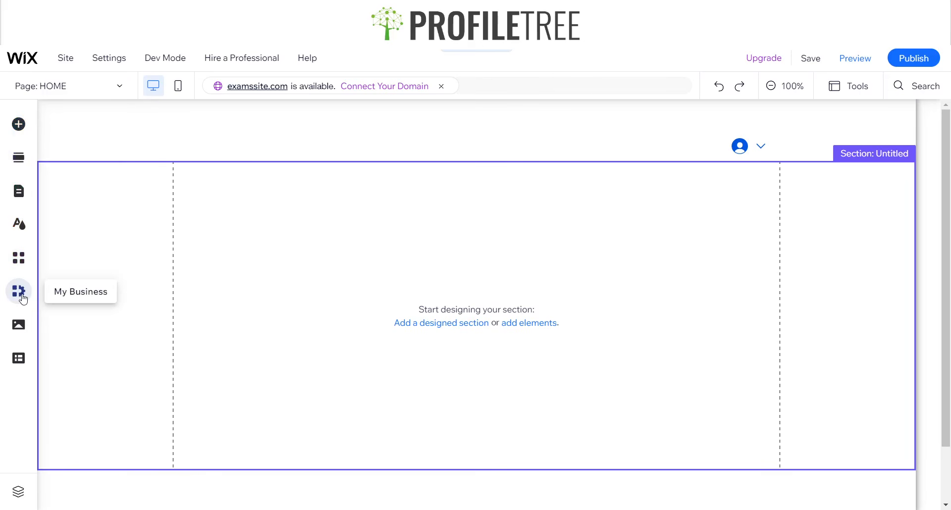
click(24, 132)
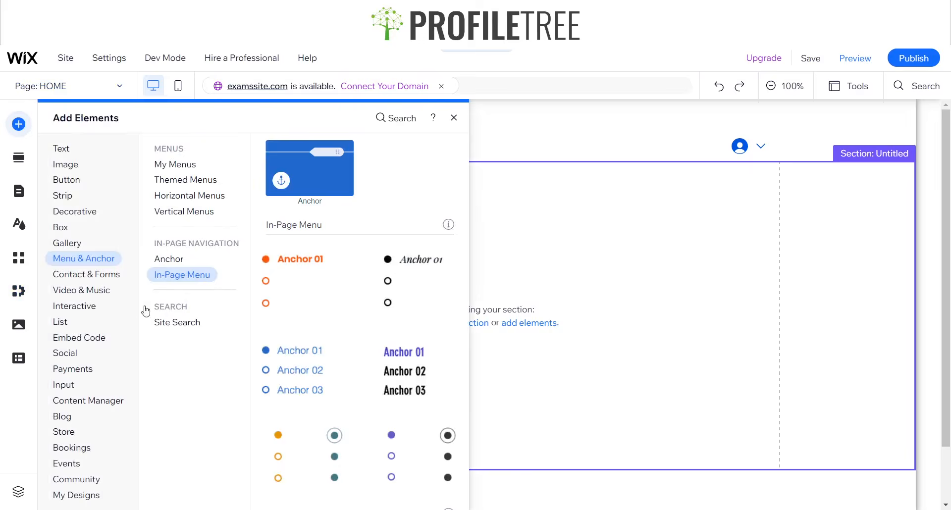
click(88, 266)
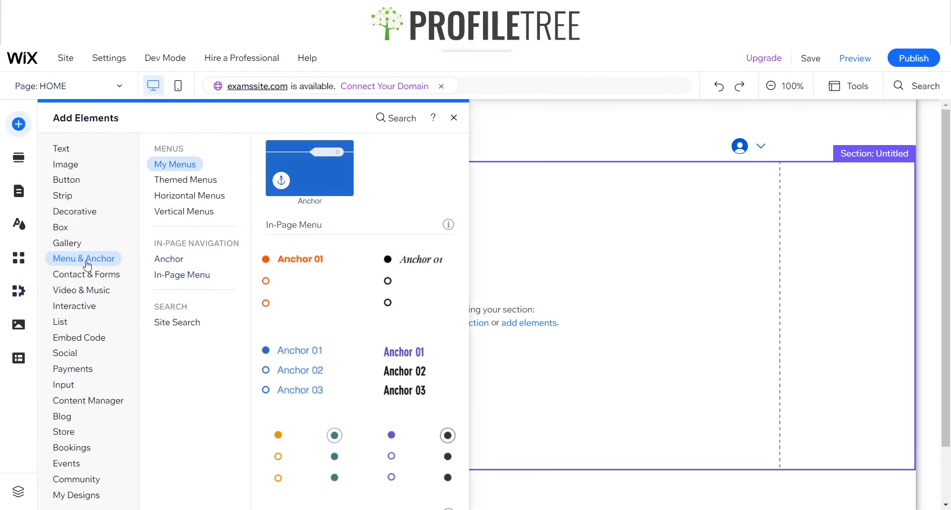
click(168, 323)
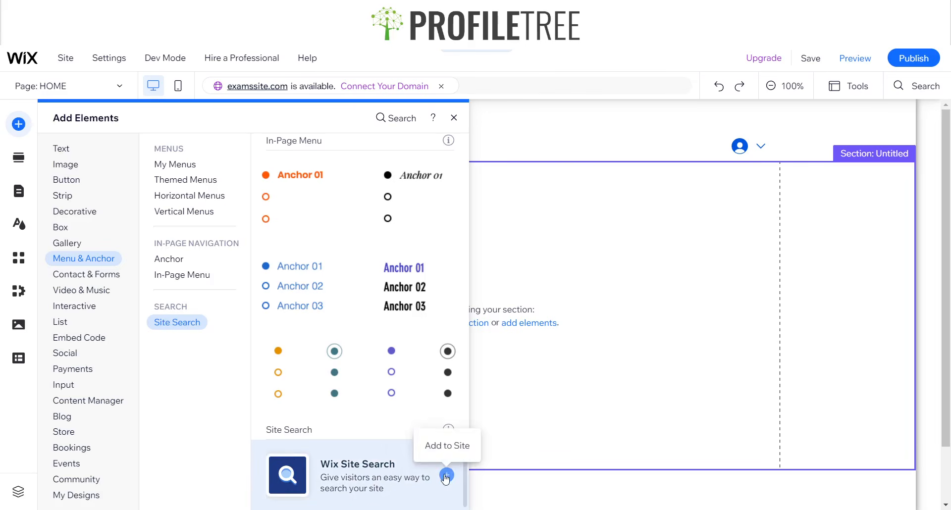
click(407, 121)
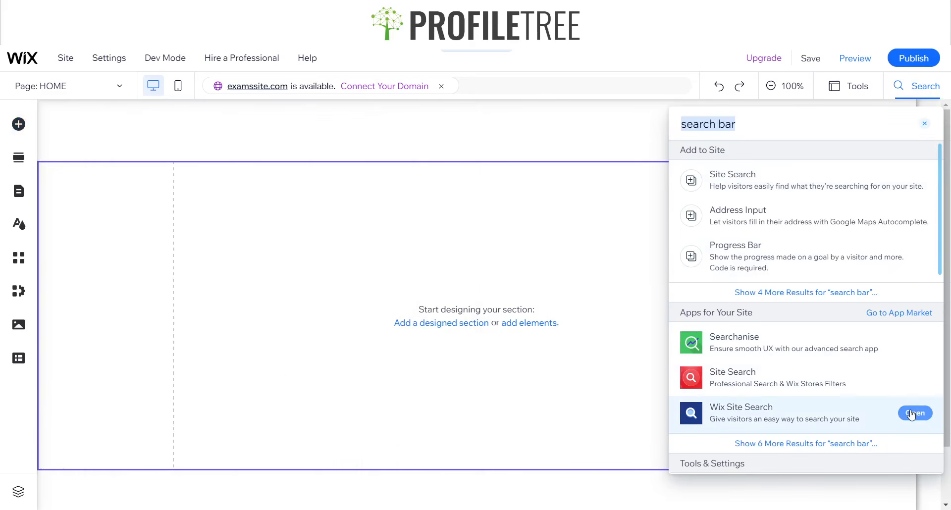
click(515, 394)
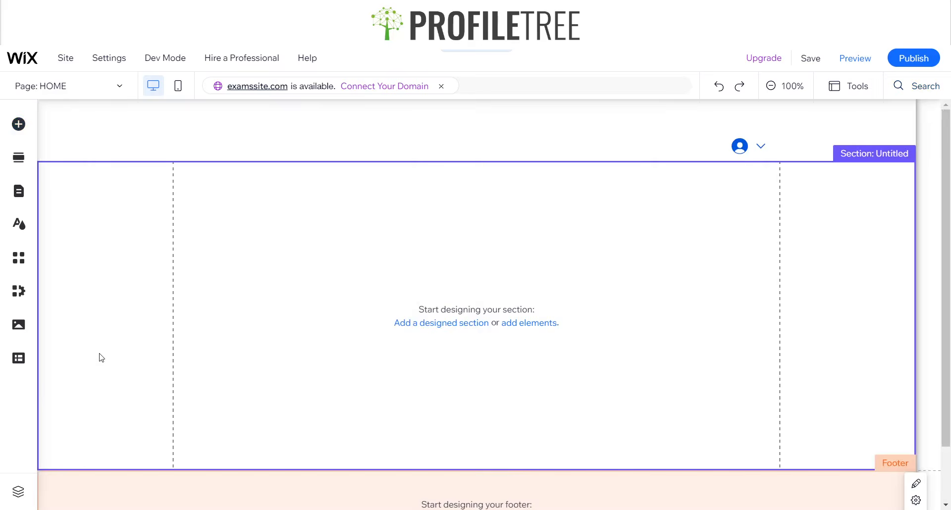
Open the Wix App Market and start an app search.
click(19, 257)
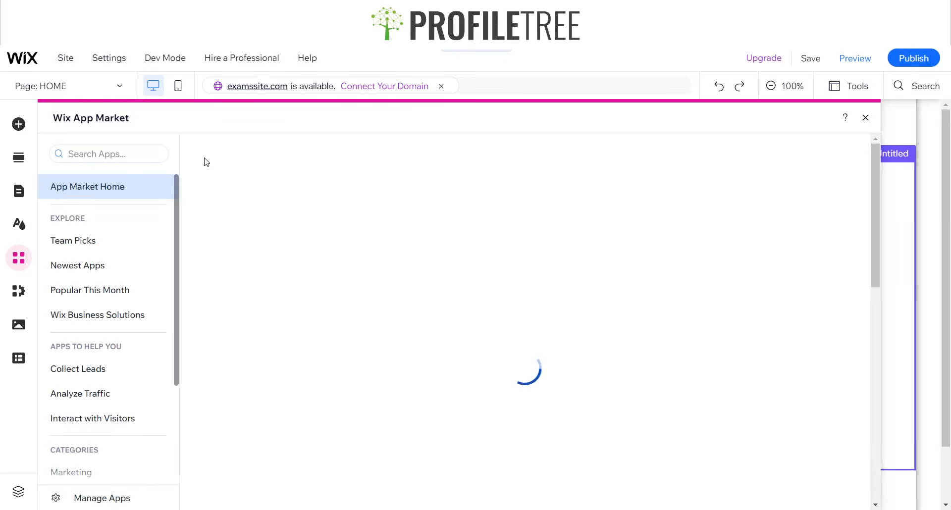
click(133, 151)
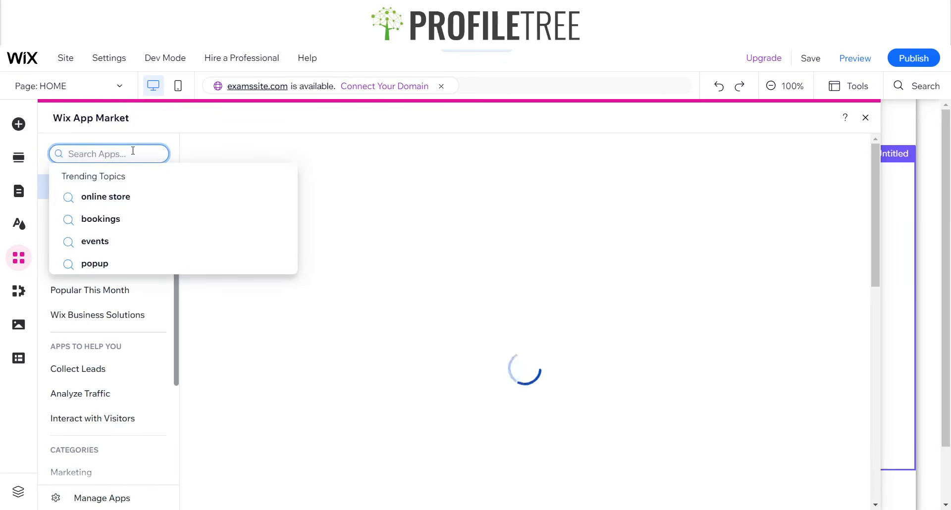
text(search)
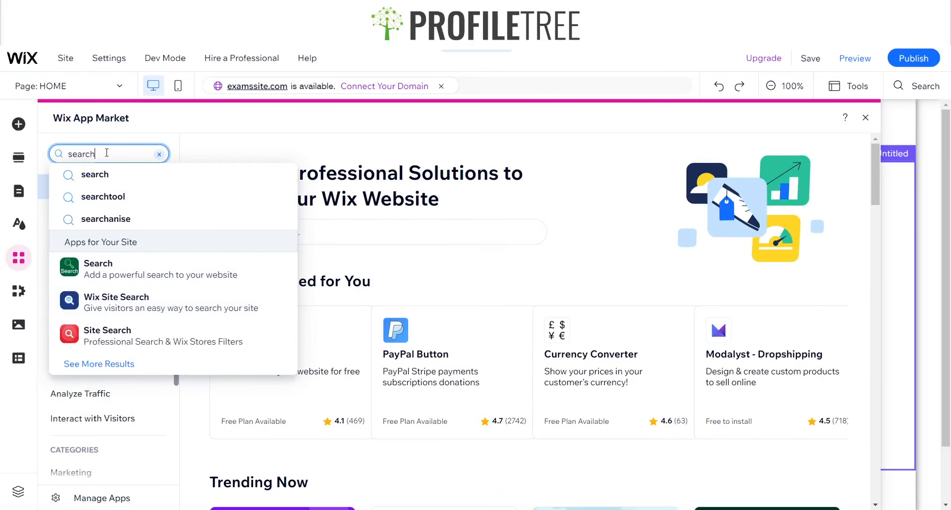
key(BackSpace)
key(BackSpace)
key(BackSpace)
key(BackSpace)
key(BackSpace)
key(BackSpace)
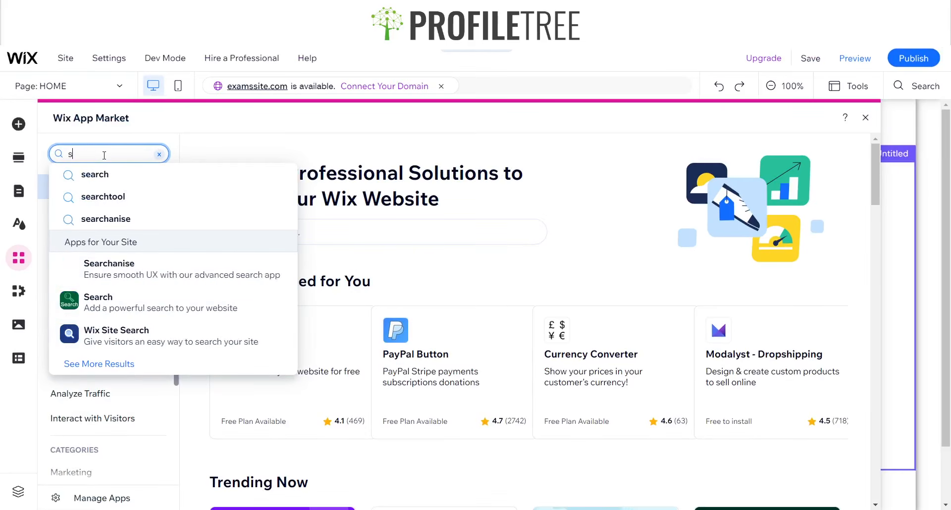
Search the App Market for "WiX Site Search" and add the Wix Site Search app to the site.
text(WiX)
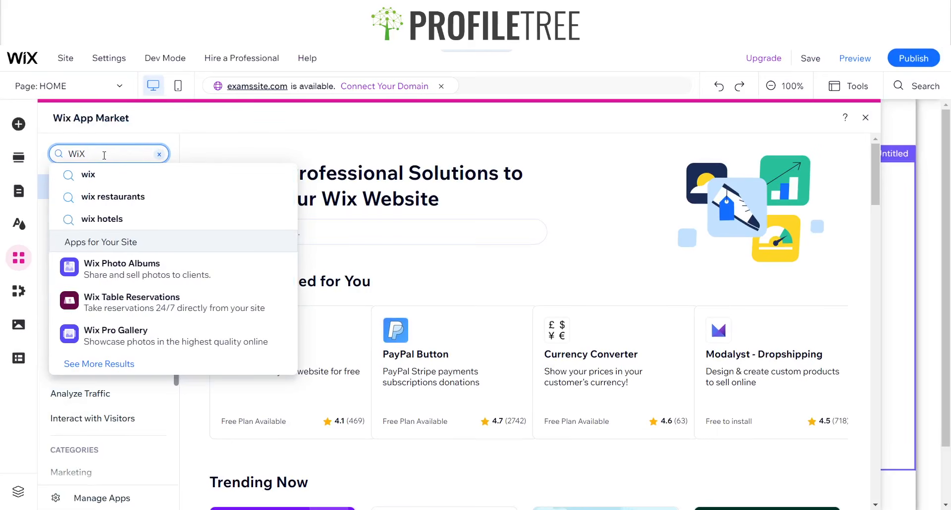
text( Site Sea)
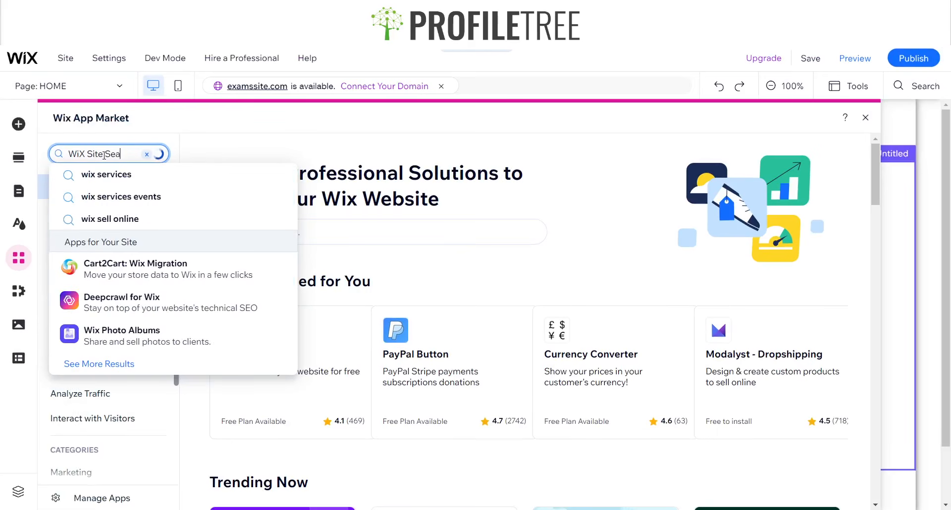
text(rch)
key(Return)
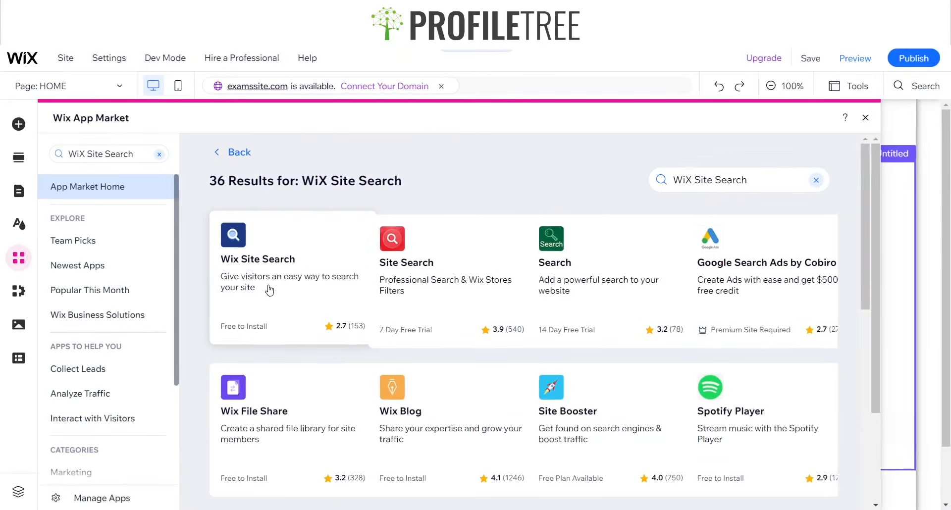
click(312, 297)
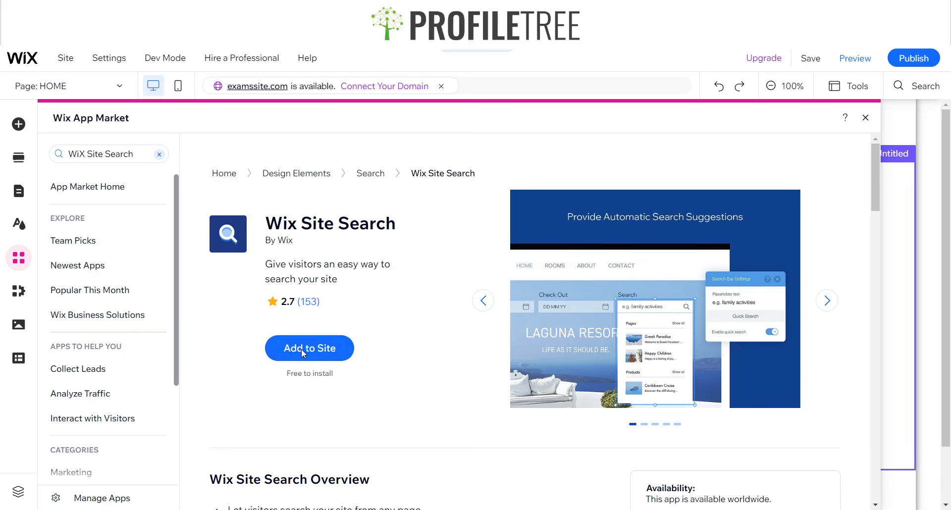
click(301, 349)
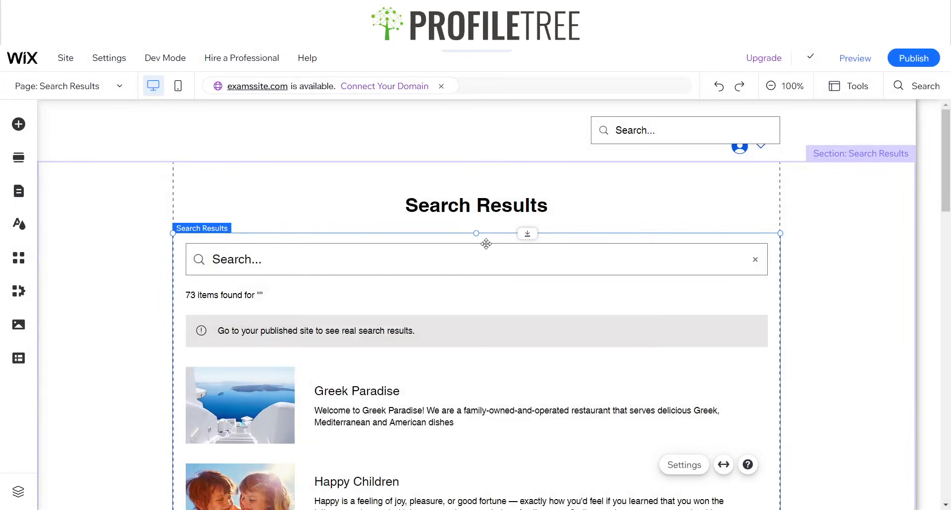
Examine the Search Results page and the management options of the Wix Site Search and Wix Members Area apps.
scroll(359, 426, down, 5)
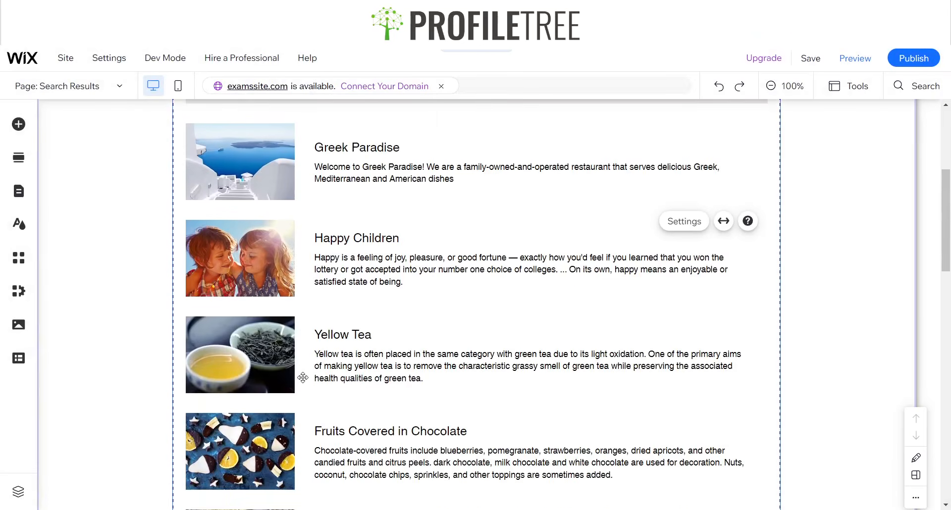
scroll(303, 377, down, 7)
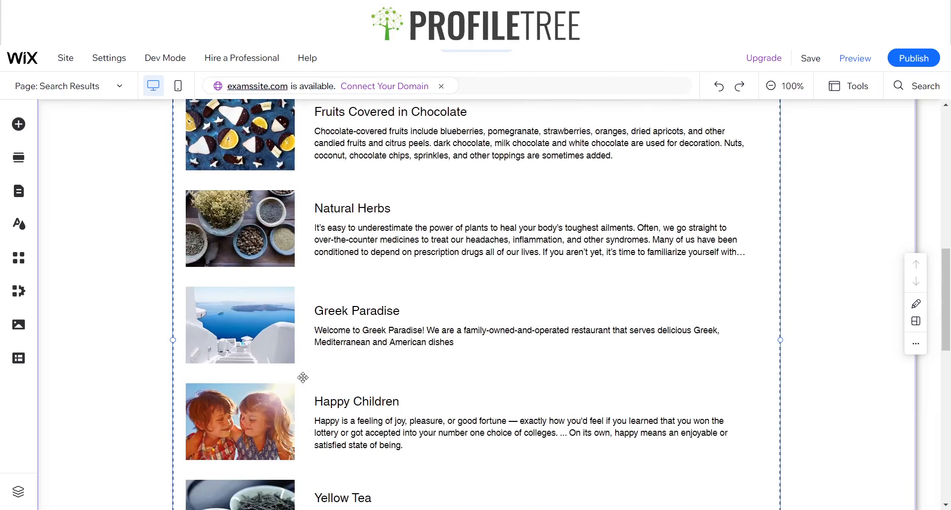
scroll(303, 377, down, 5)
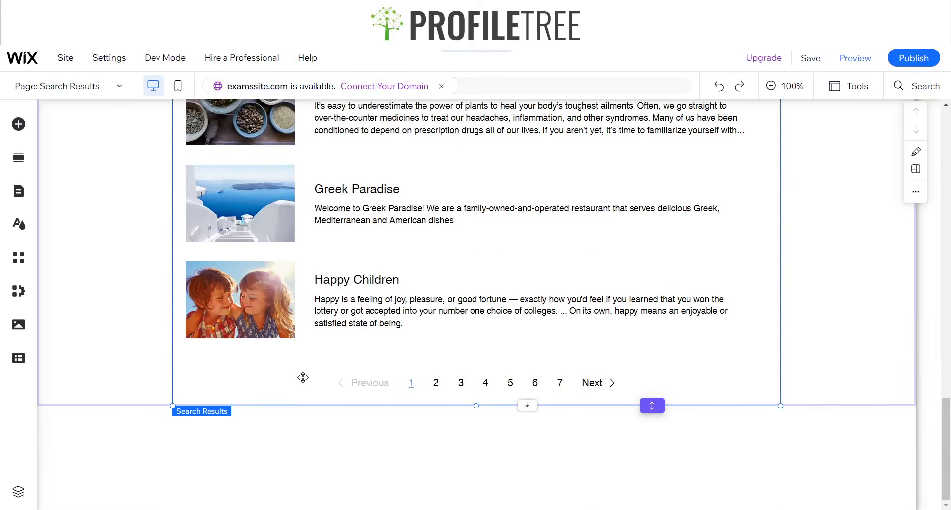
scroll(304, 377, up, 20)
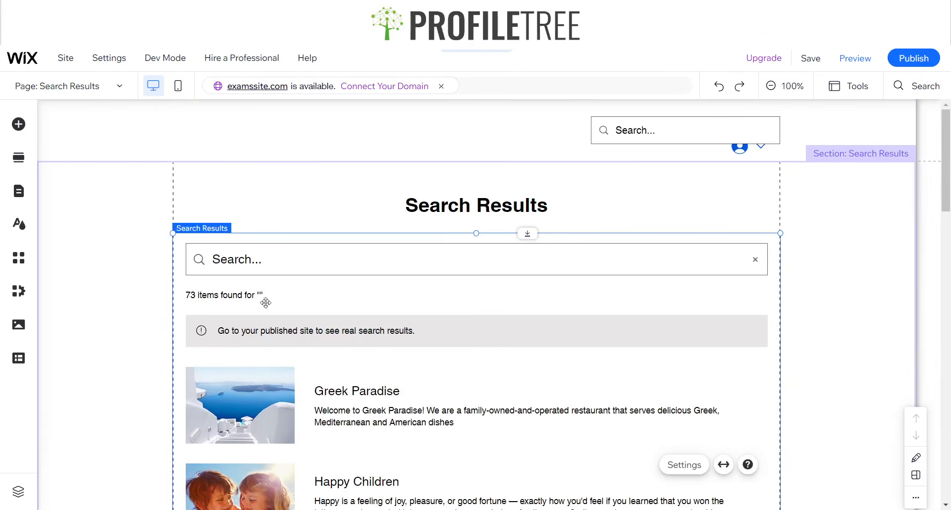
click(19, 292)
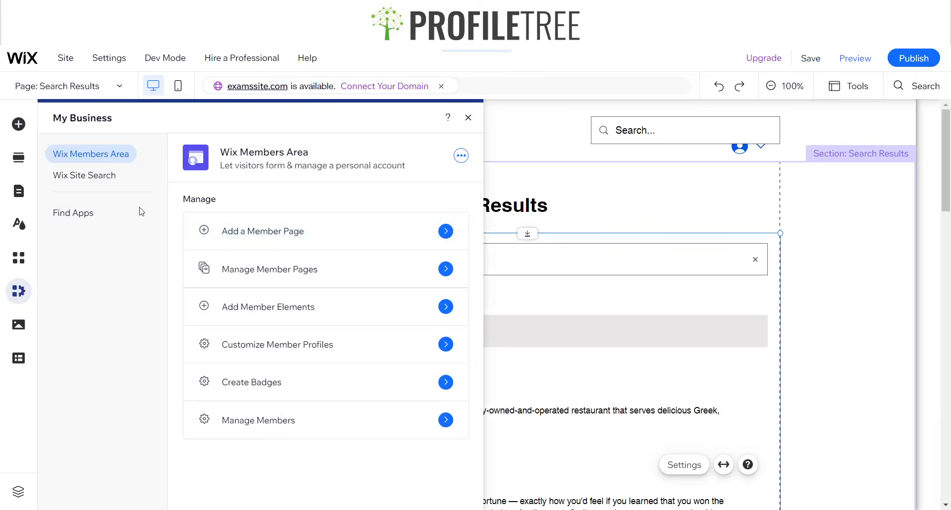
click(89, 183)
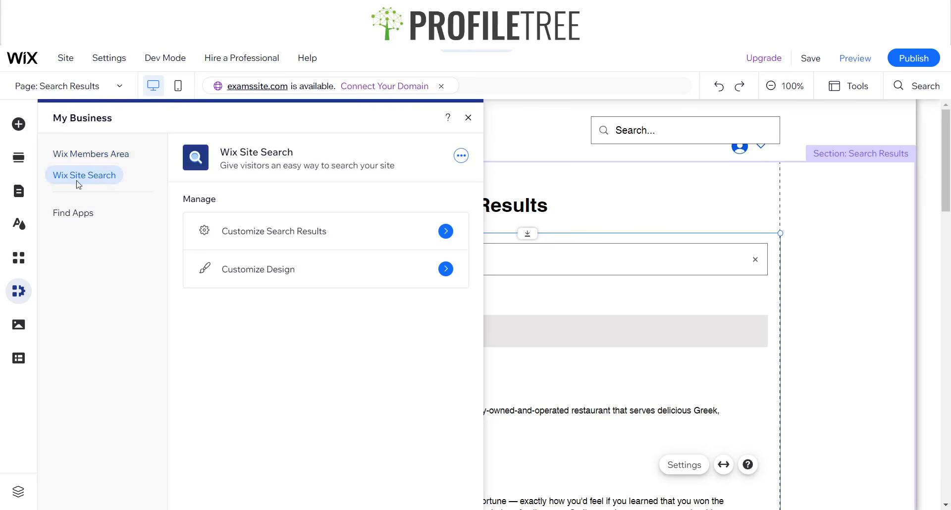
click(98, 159)
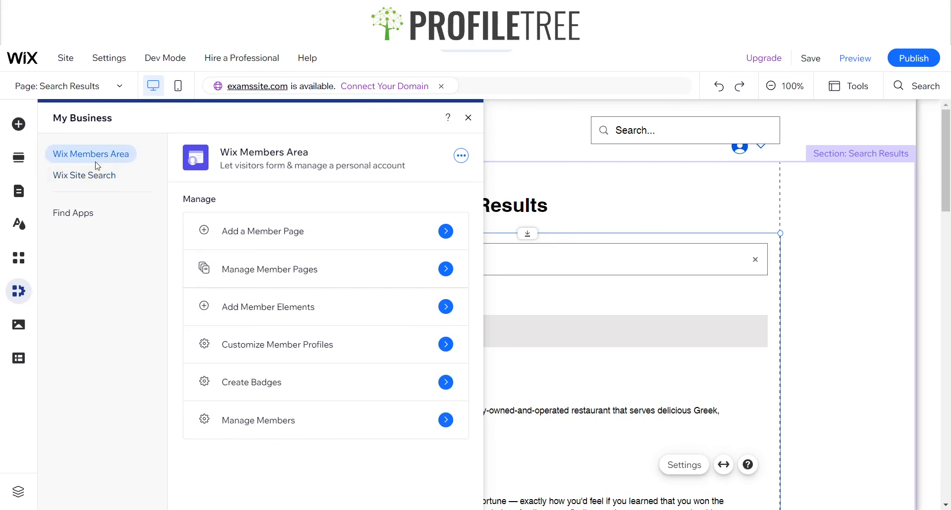
Add the Wix Stores and Wix Blog apps to the site from the suggested business apps.
click(67, 214)
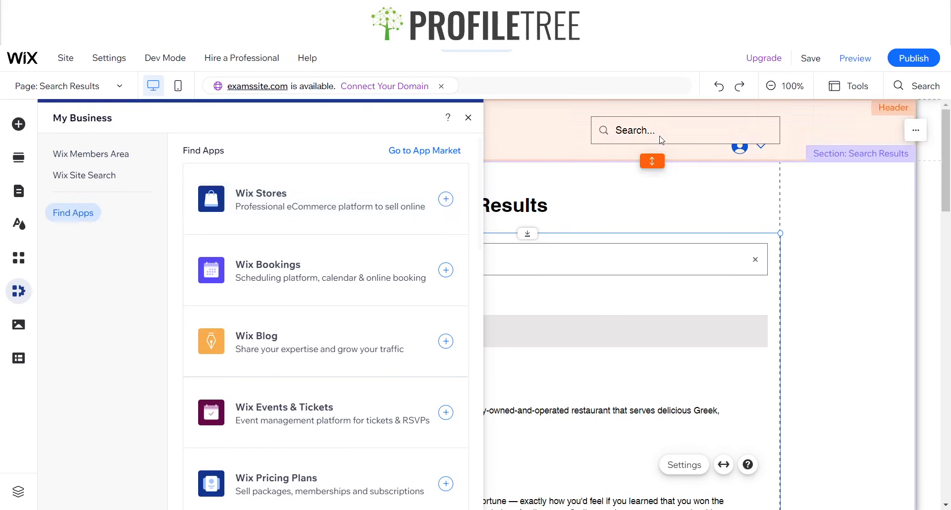
click(446, 200)
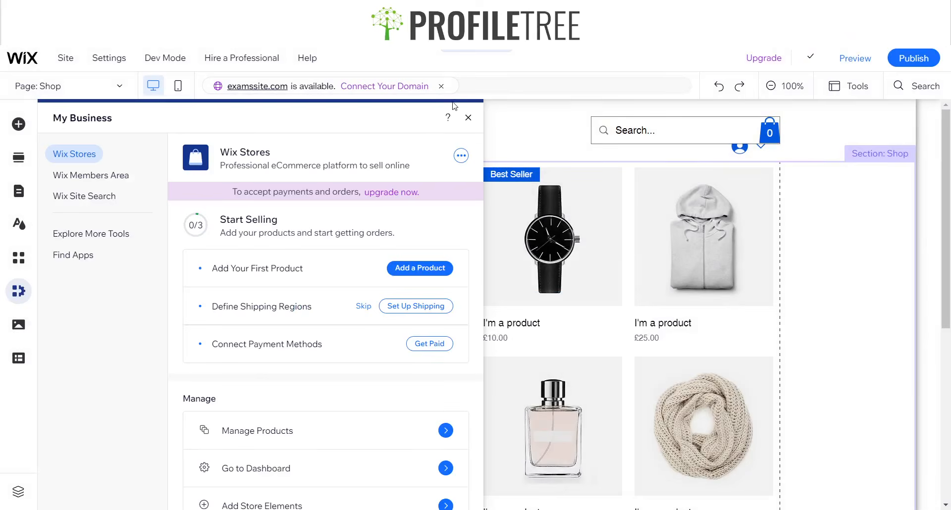
click(89, 258)
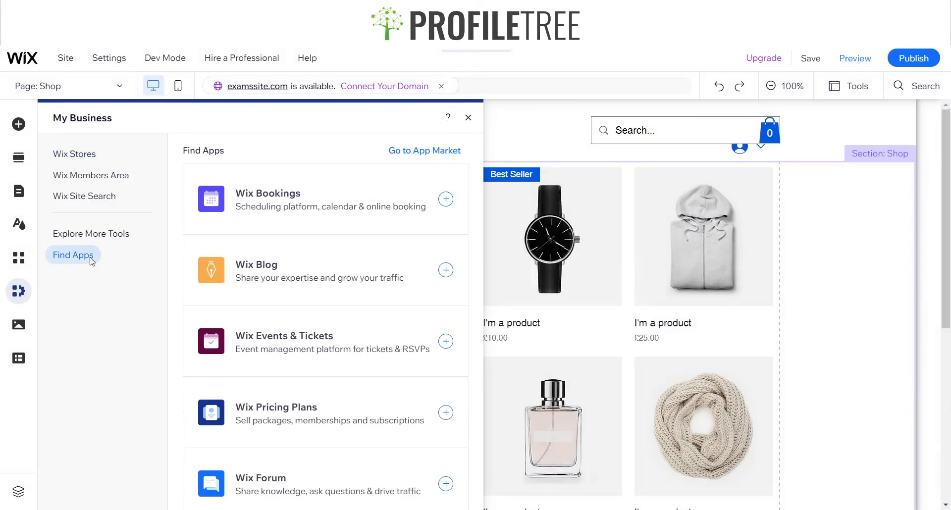
click(445, 270)
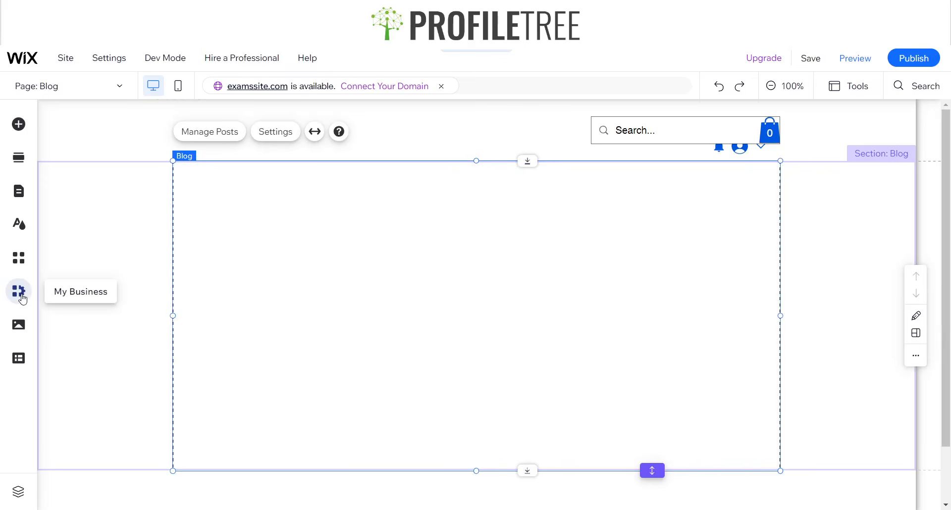
click(23, 298)
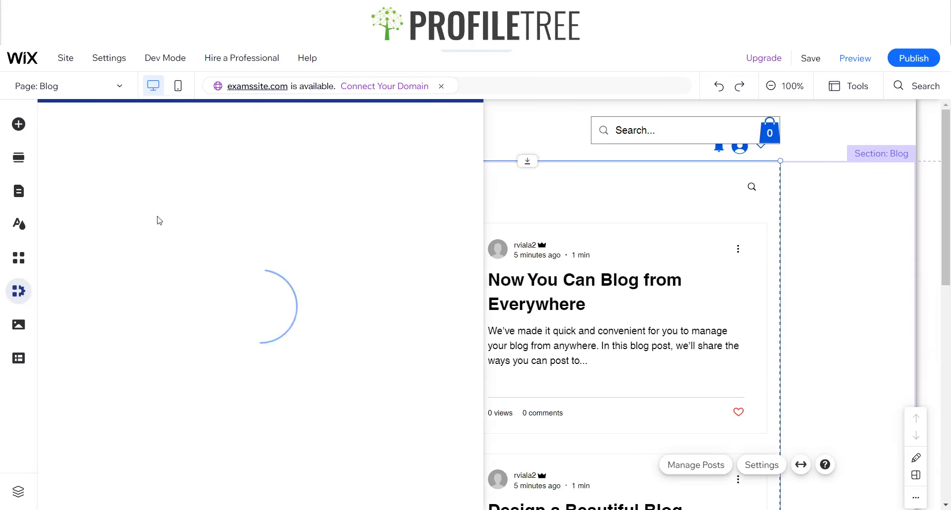
click(516, 139)
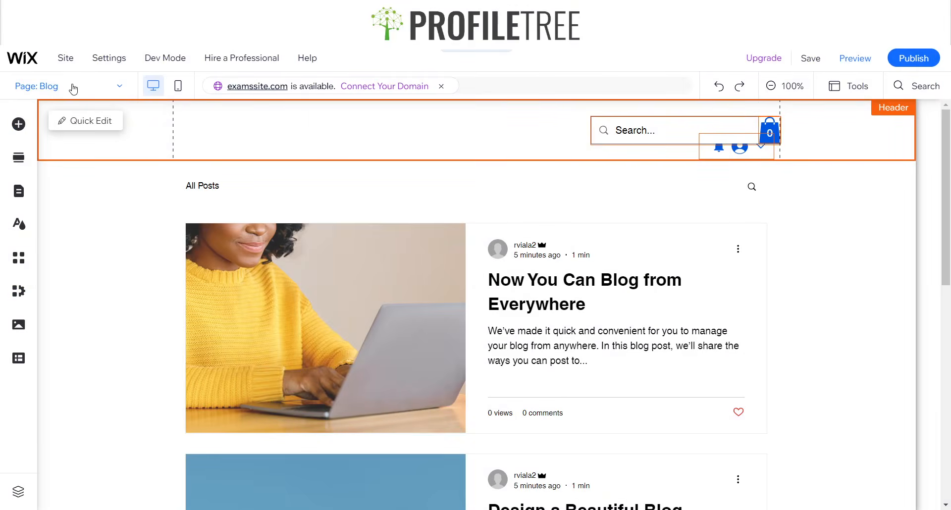
Open the site's dashboard and dismiss the sale offer.
click(74, 87)
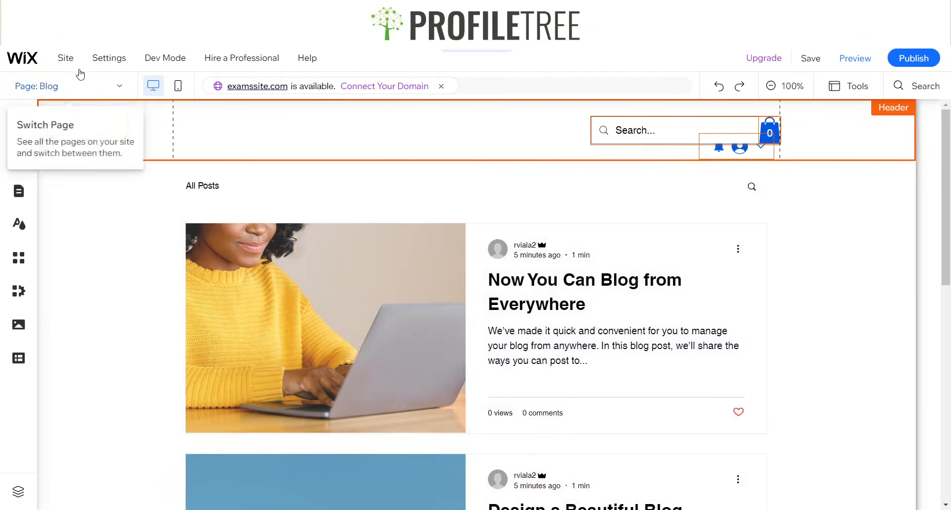
click(69, 66)
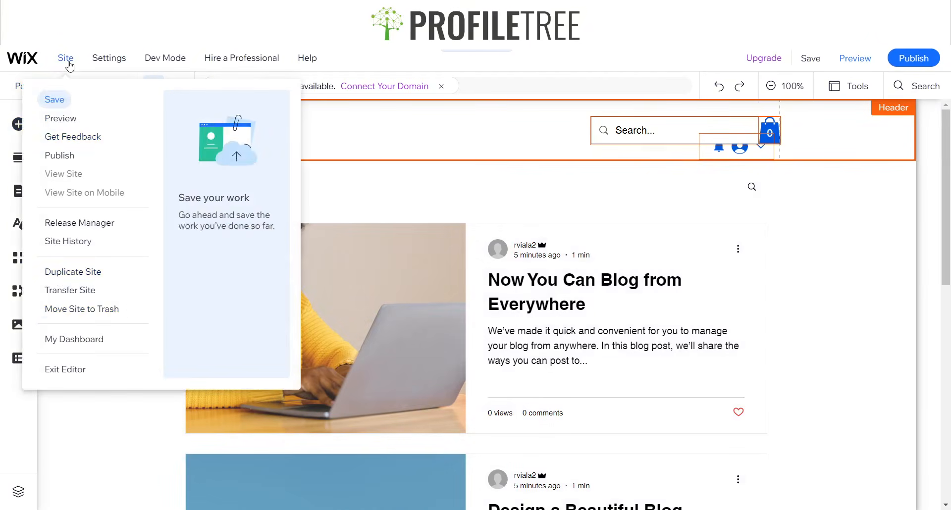
click(64, 349)
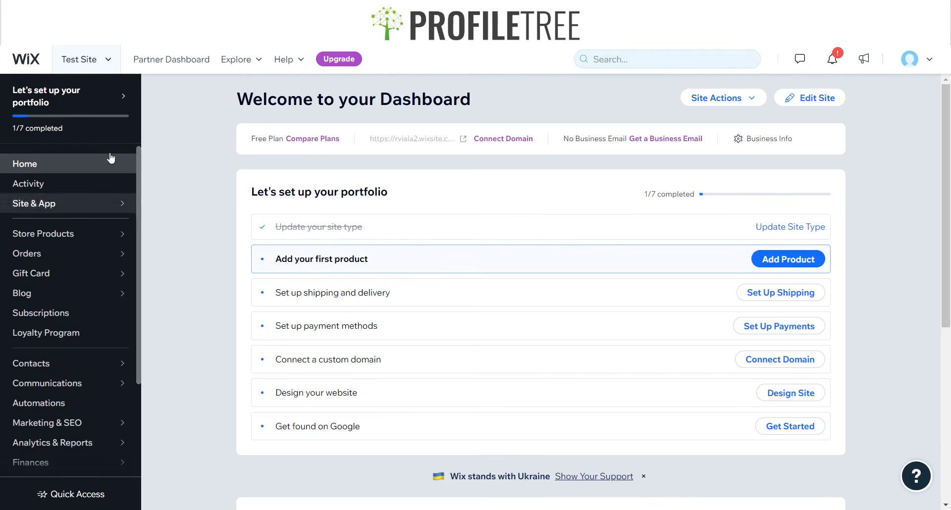
mouse_move(53, 273)
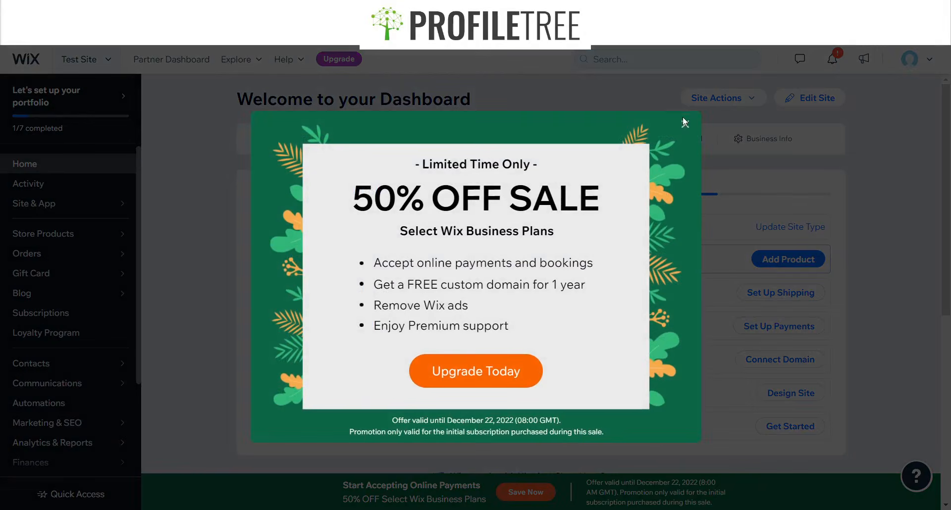
click(684, 123)
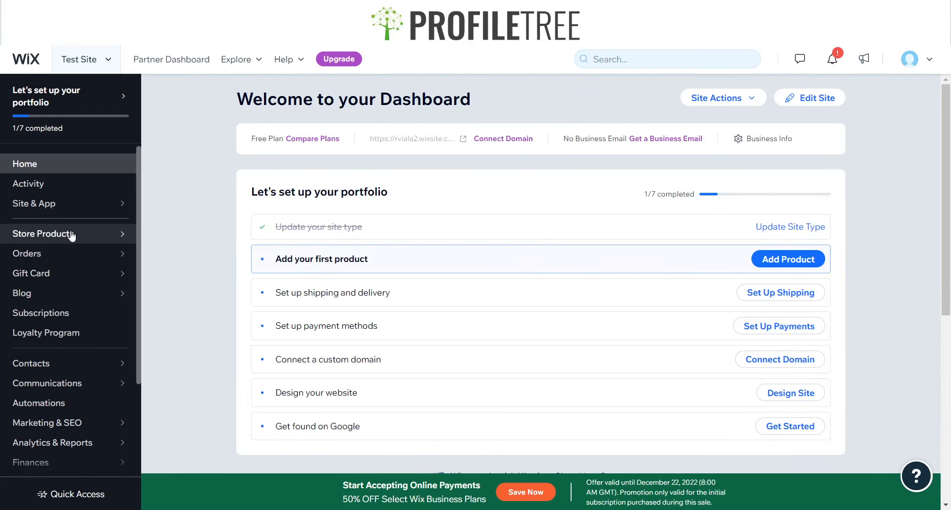
Open the Products list of the online store in the dashboard.
click(72, 236)
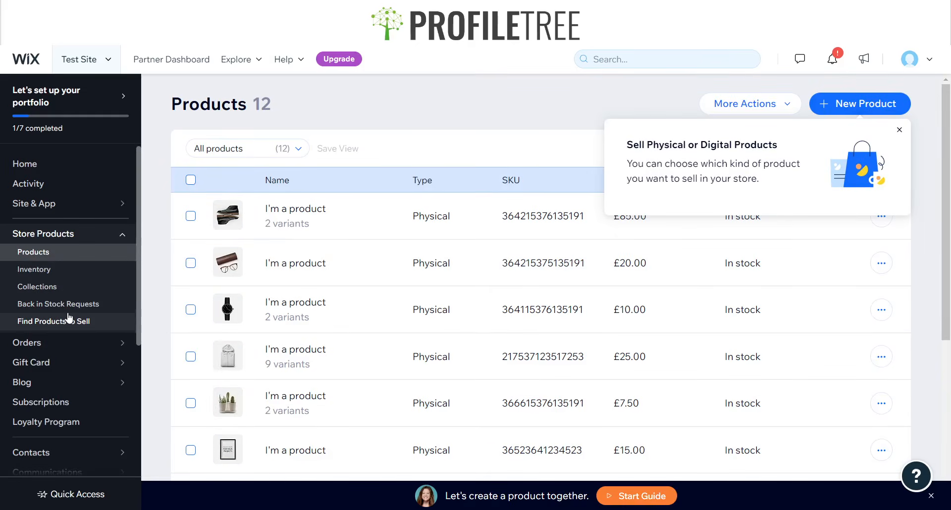
scroll(69, 317, down, 2)
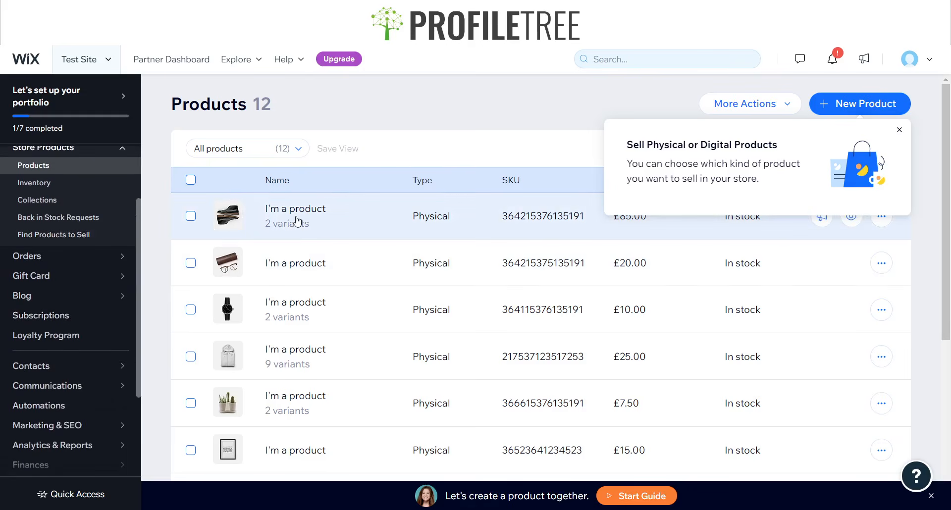
Rename the £85.00 boots product as "Shoes", save it, and return to the product list without the setup checklist.
click(900, 130)
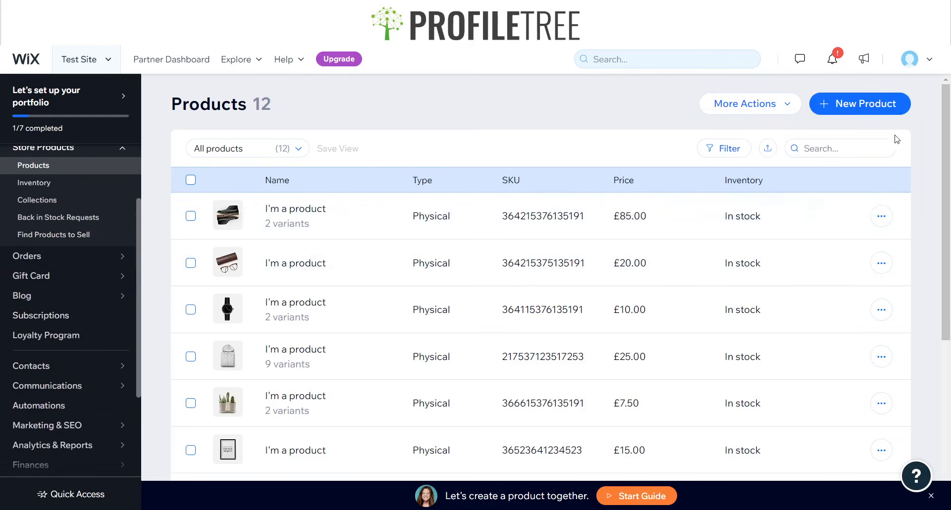
click(882, 217)
click(822, 195)
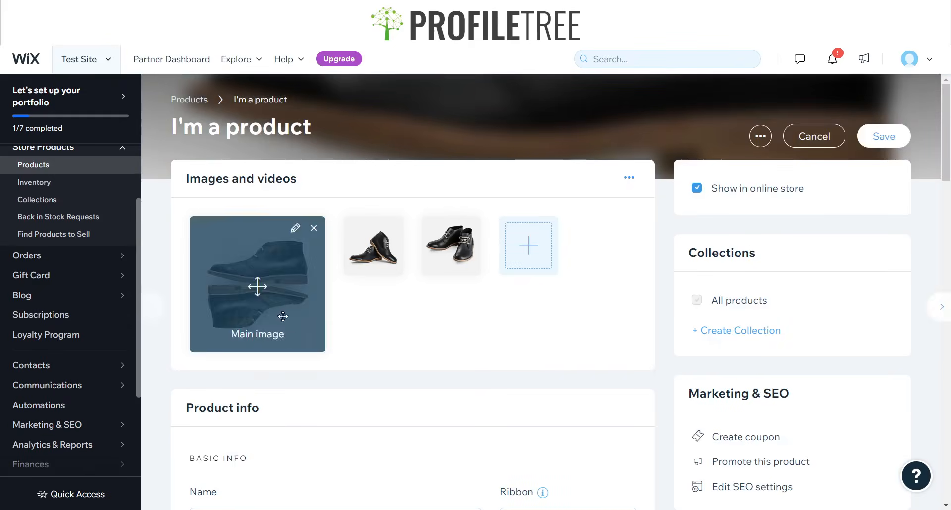
click(271, 126)
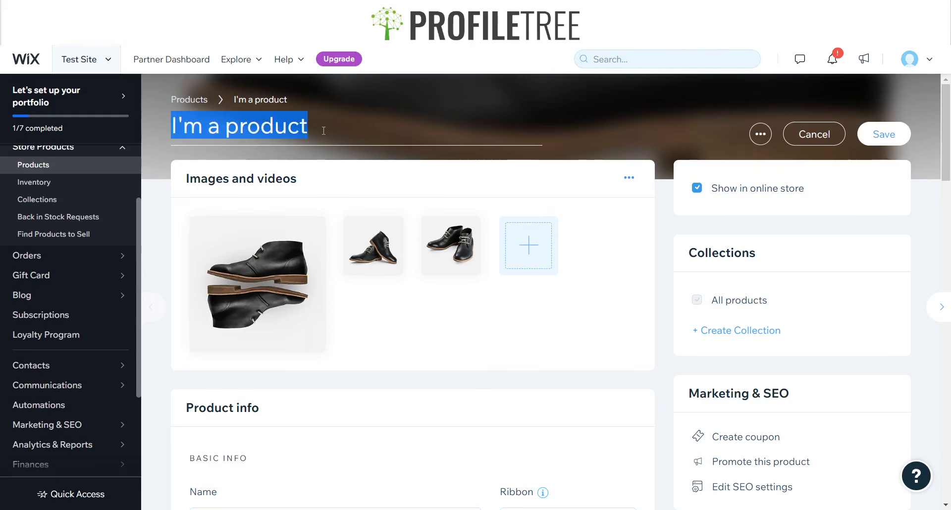
text(Shoes)
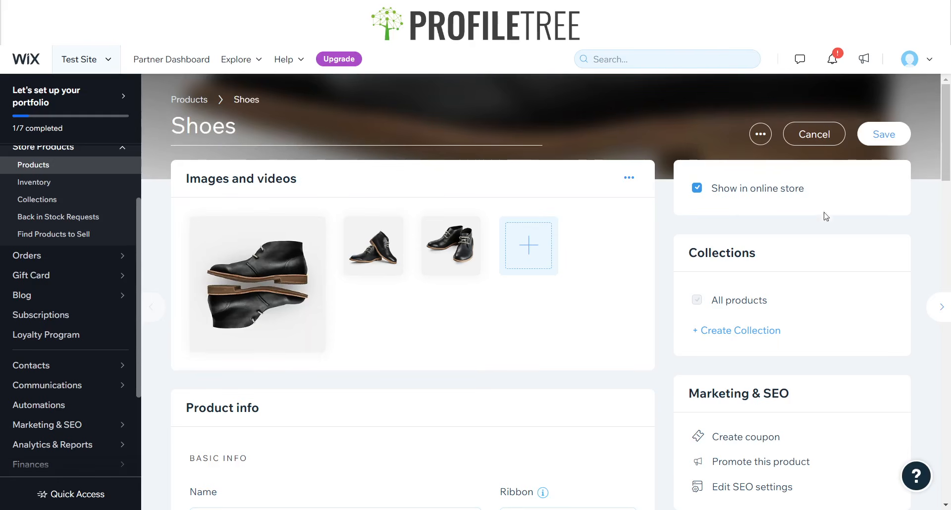
click(892, 139)
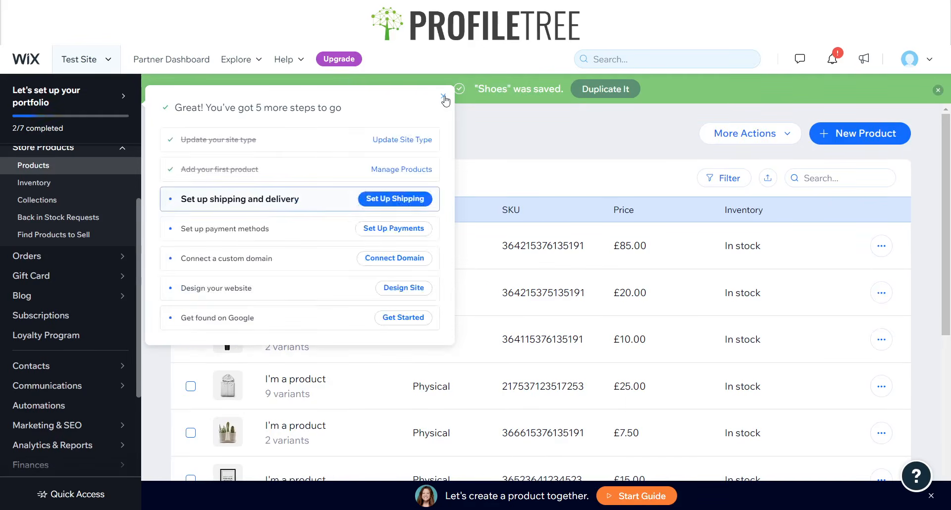
scroll(277, 297, down, 3)
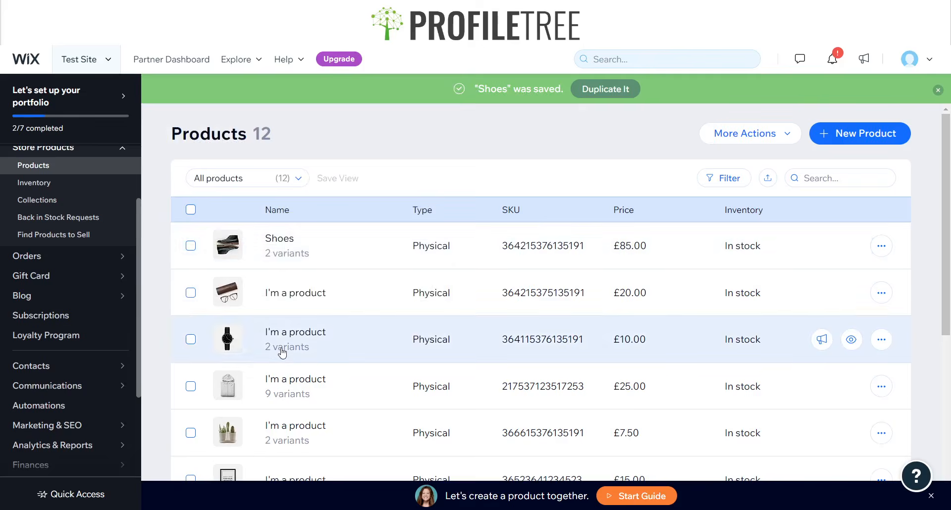
scroll(282, 353, up, 3)
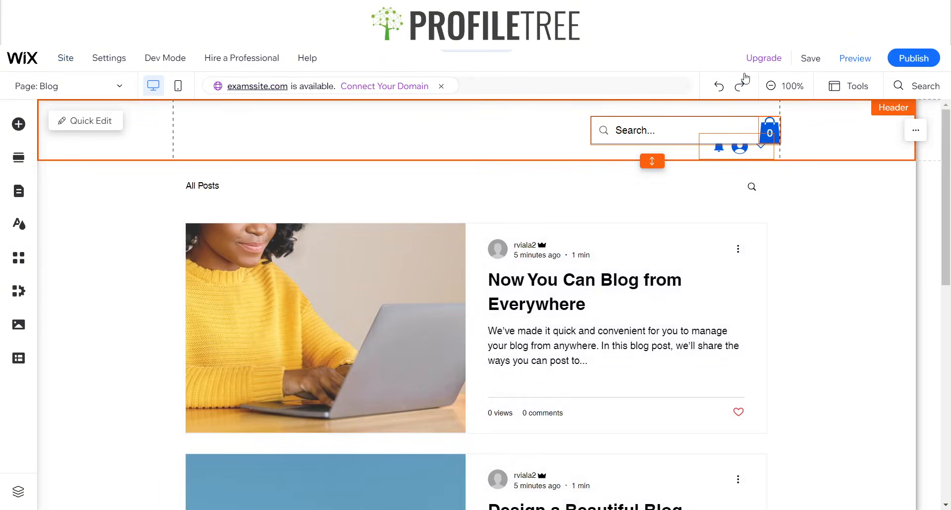
Preview the site, look through the blog page, and search for "Products" with the header search bar.
click(867, 59)
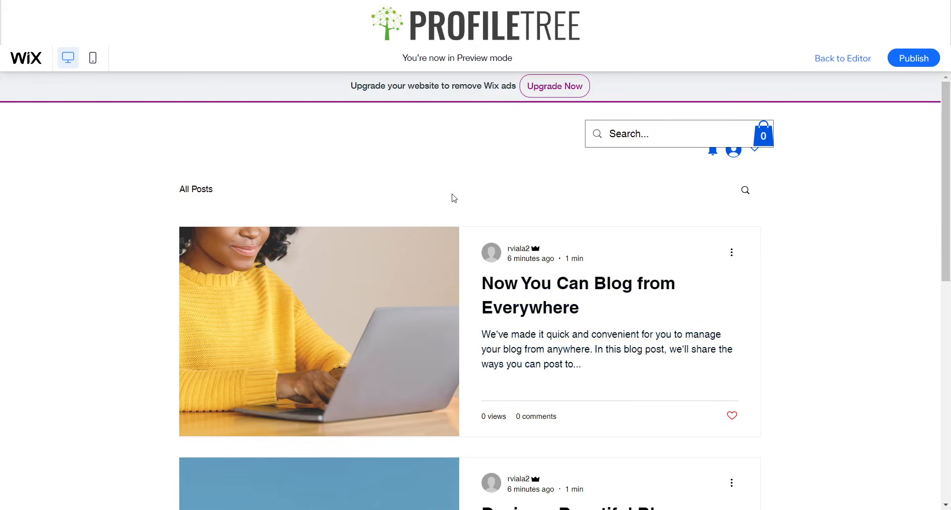
scroll(454, 198, down, 10)
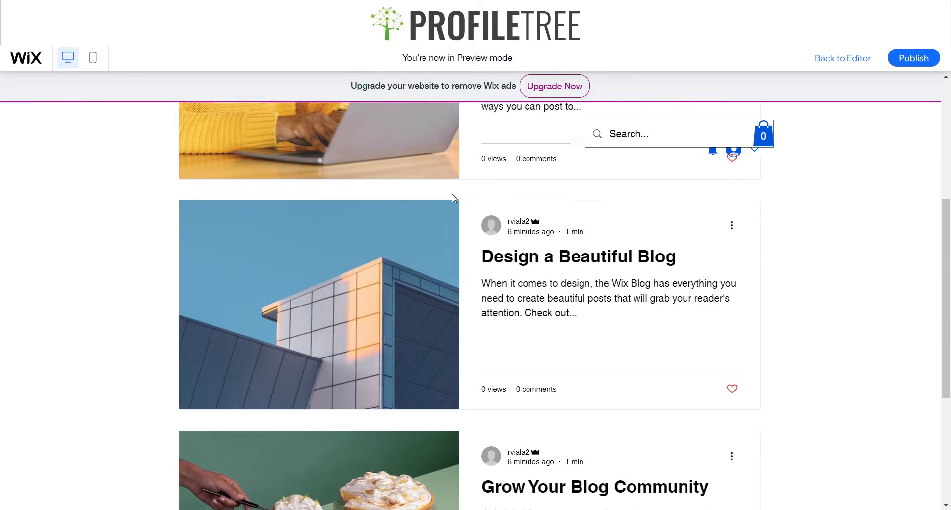
scroll(454, 198, up, 10)
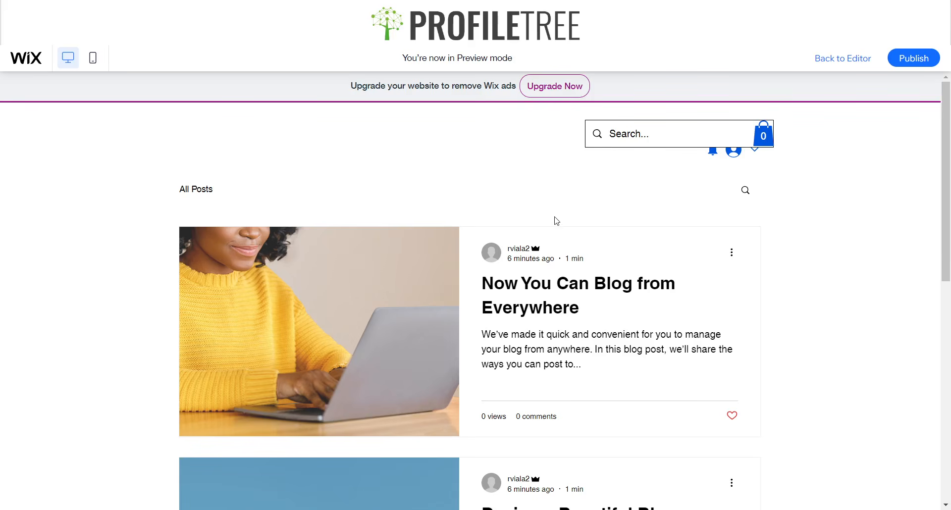
text(Products)
key(Return)
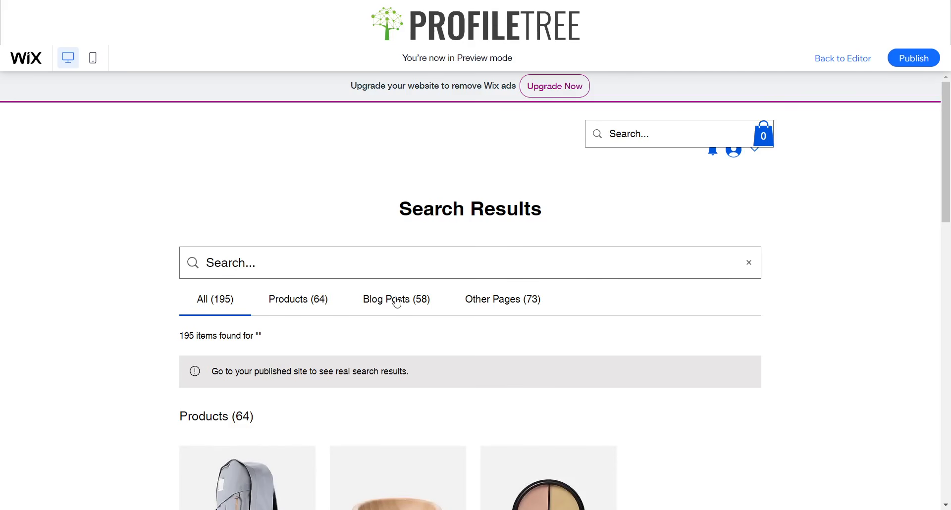
Limit the search results to products and look through them.
click(318, 300)
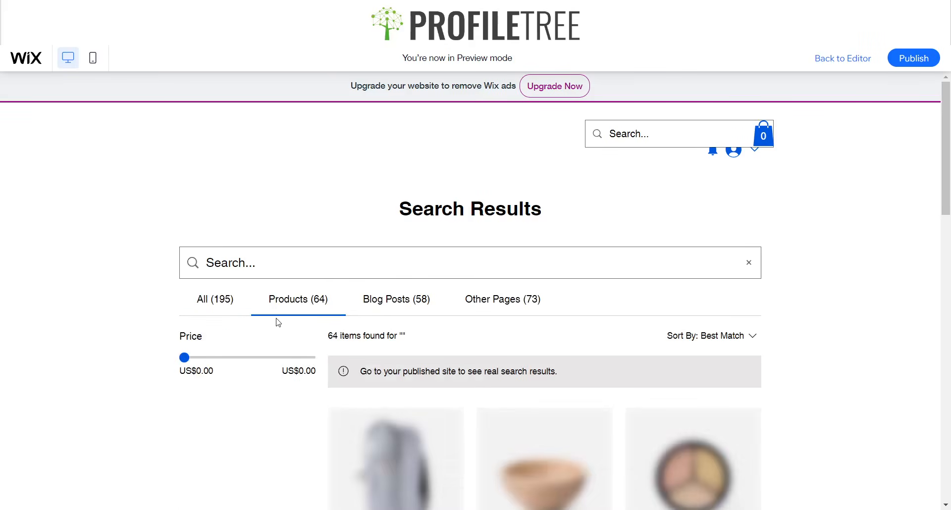
scroll(308, 359, down, 10)
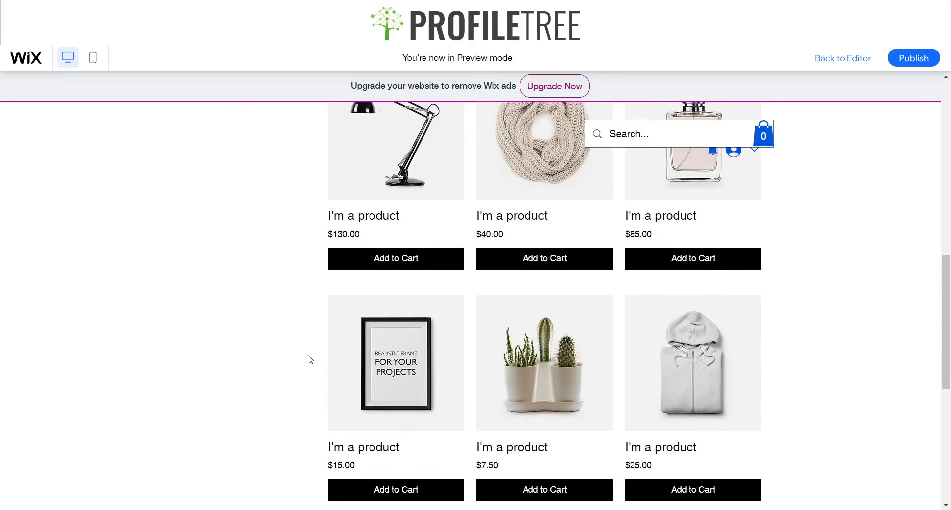
scroll(308, 359, up, 9)
scroll(309, 359, up, 1)
Search for "Shoes" in the header search bar, check the suggested results, and clear the query.
click(648, 145)
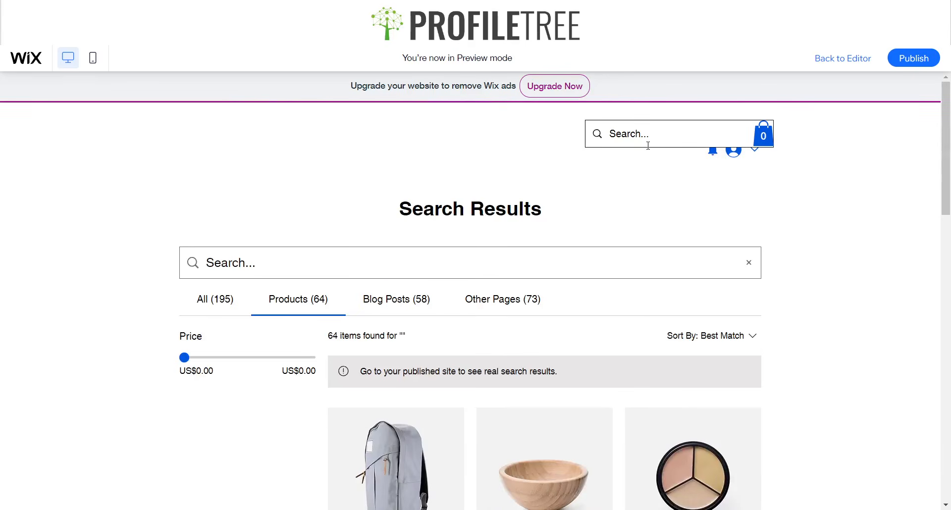
text(Shoes)
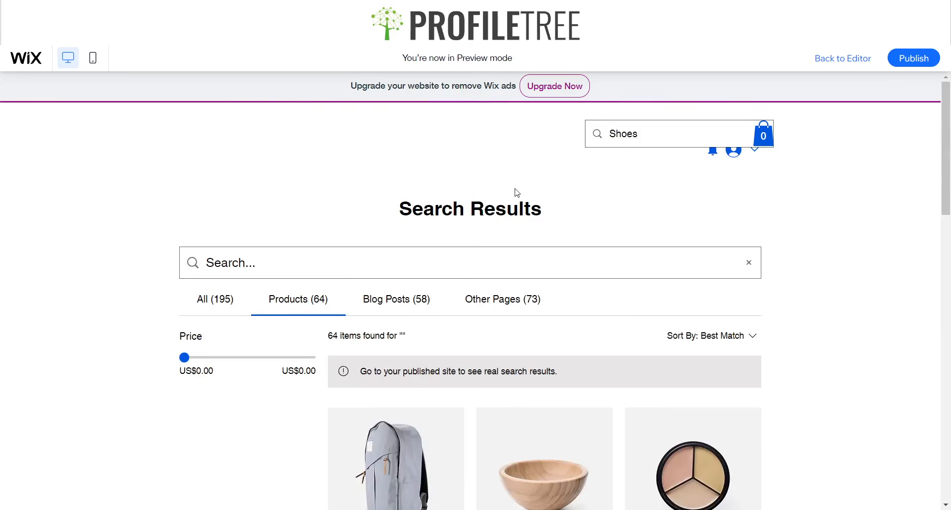
click(671, 131)
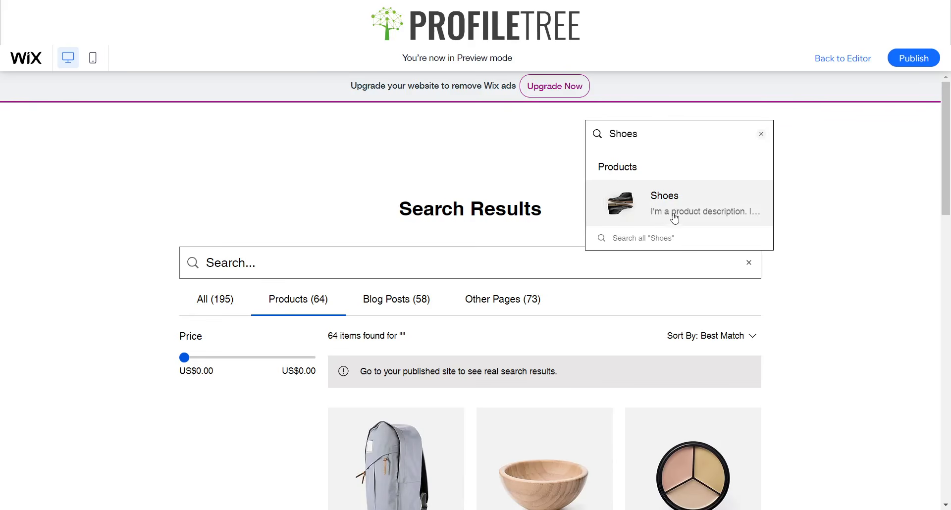
click(762, 135)
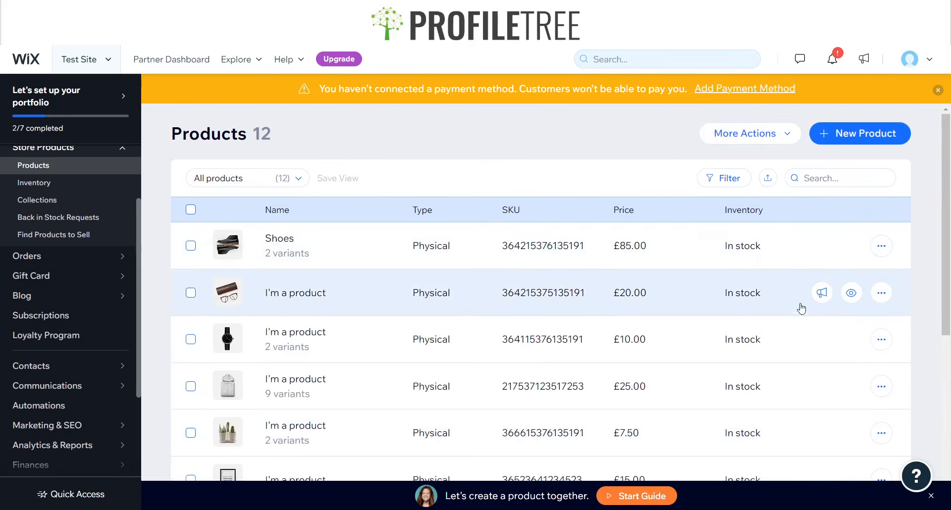
In the store's product list, rename the £20.00 eyeglasses product as "Glasses" and save it.
click(885, 293)
click(823, 271)
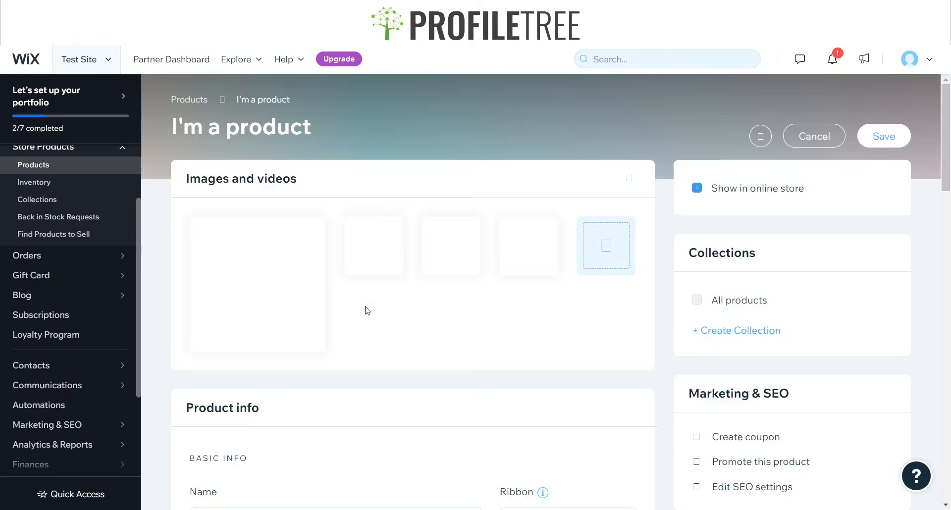
click(295, 158)
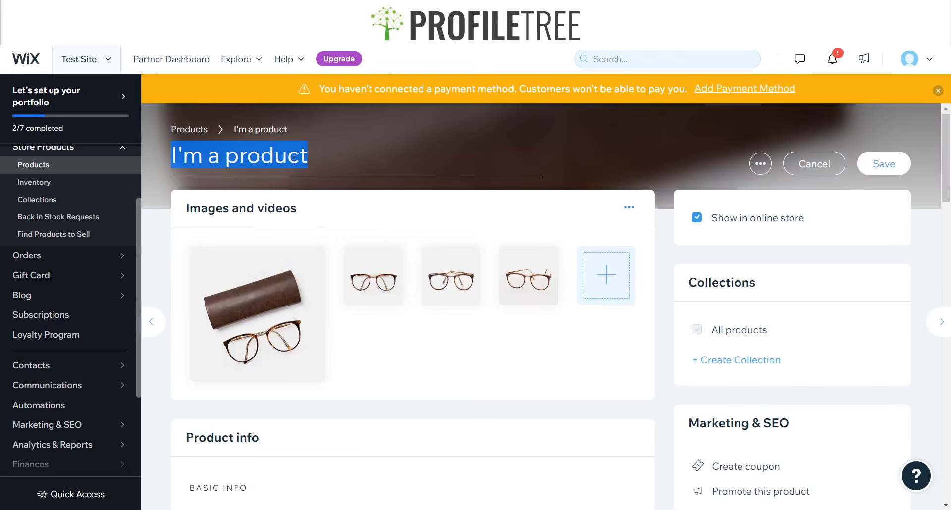
text(Glasses)
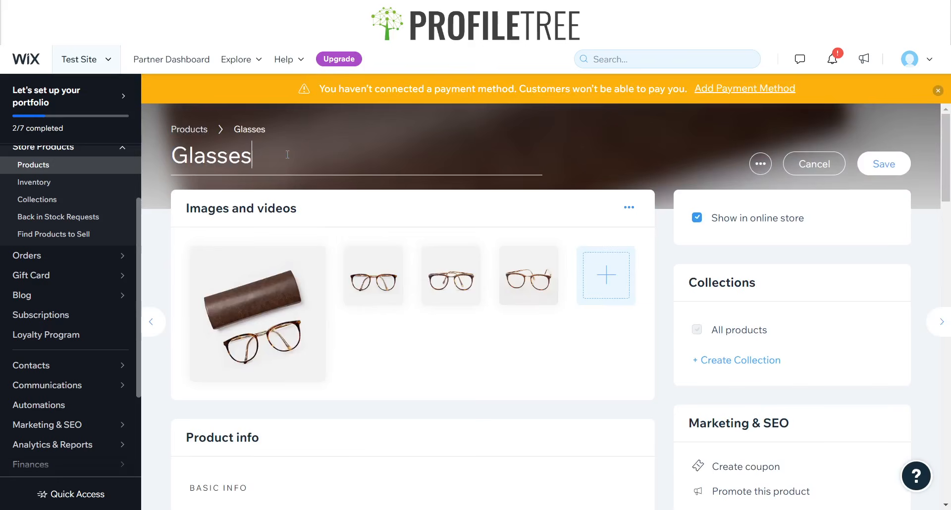
click(875, 171)
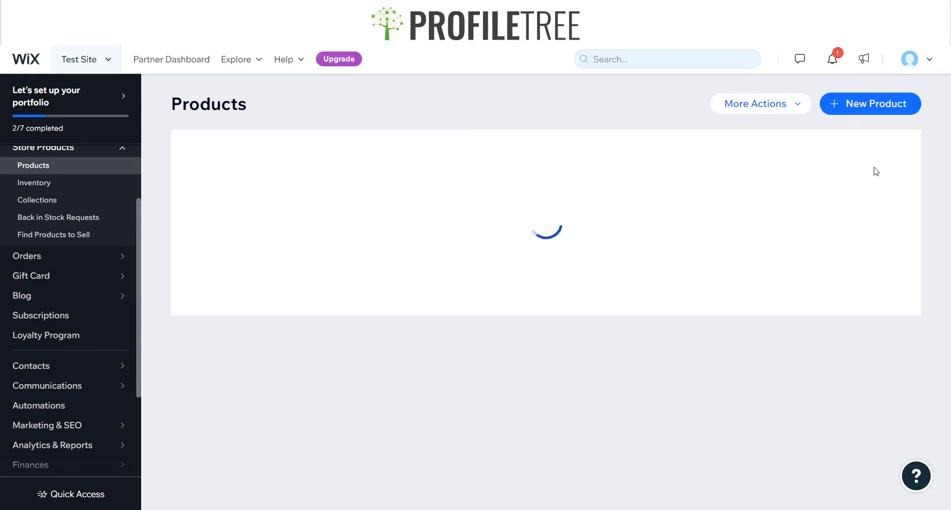
Open the blog post "Design a Beautiful Blog" for editing and change its title to "I'm a Blog".
click(51, 297)
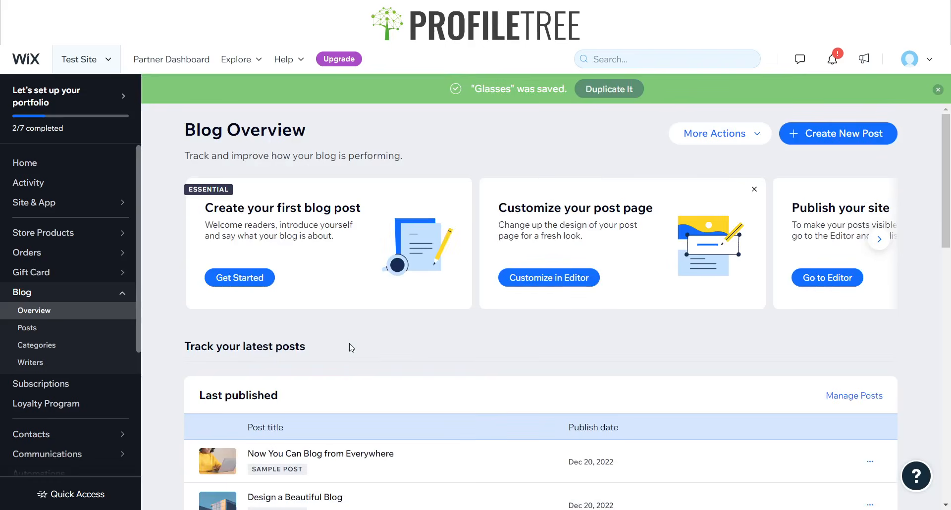
scroll(351, 347, down, 4)
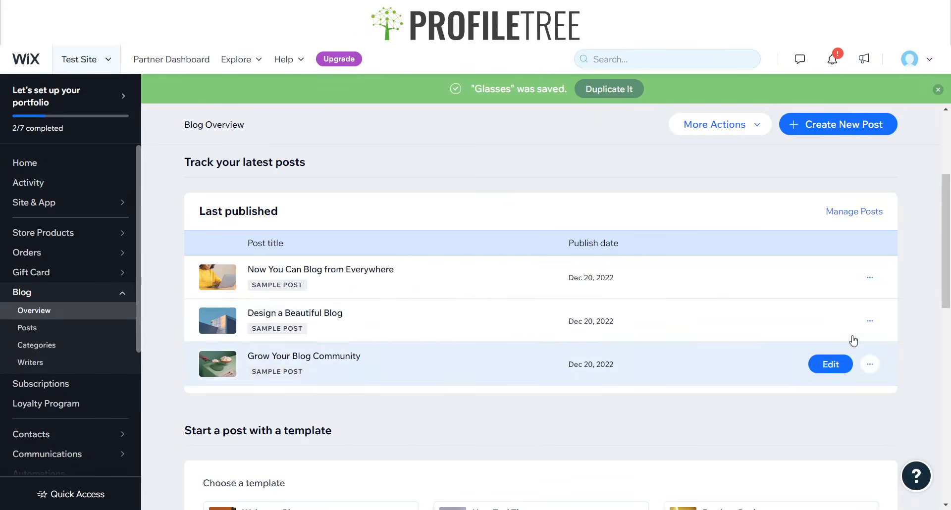
click(830, 321)
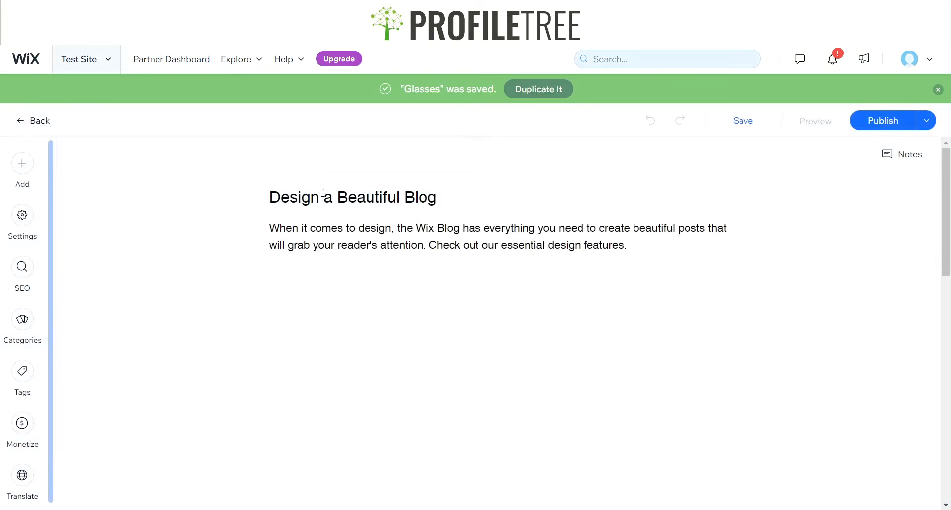
drag(436, 197, 263, 194)
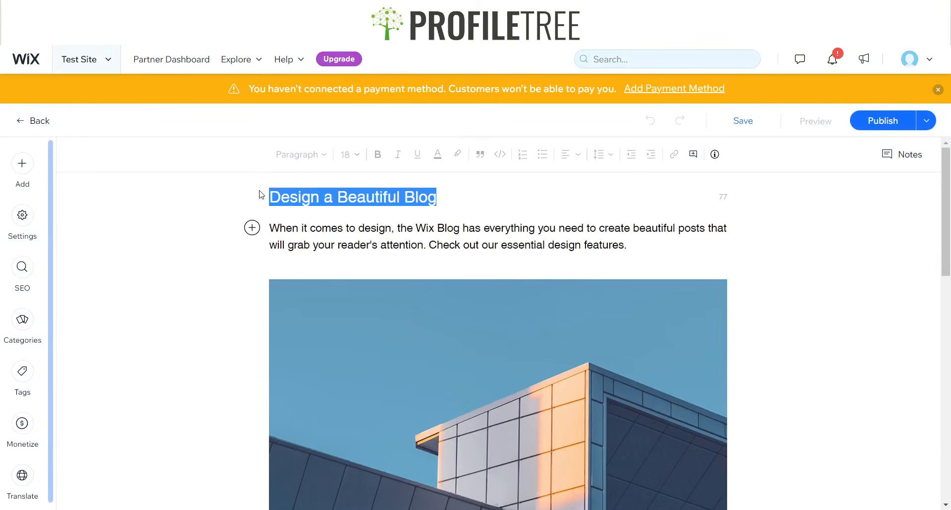
text(Im a BLo)
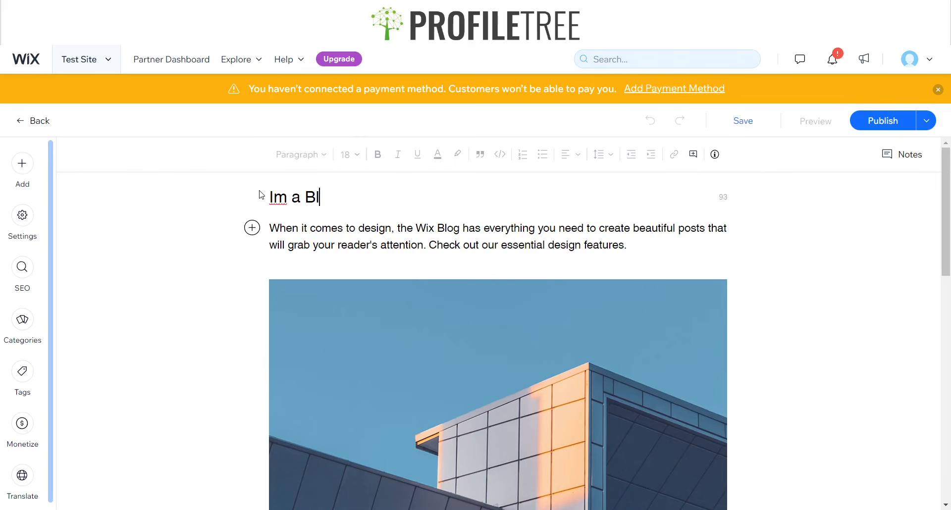
text(og)
click(278, 199)
text(')
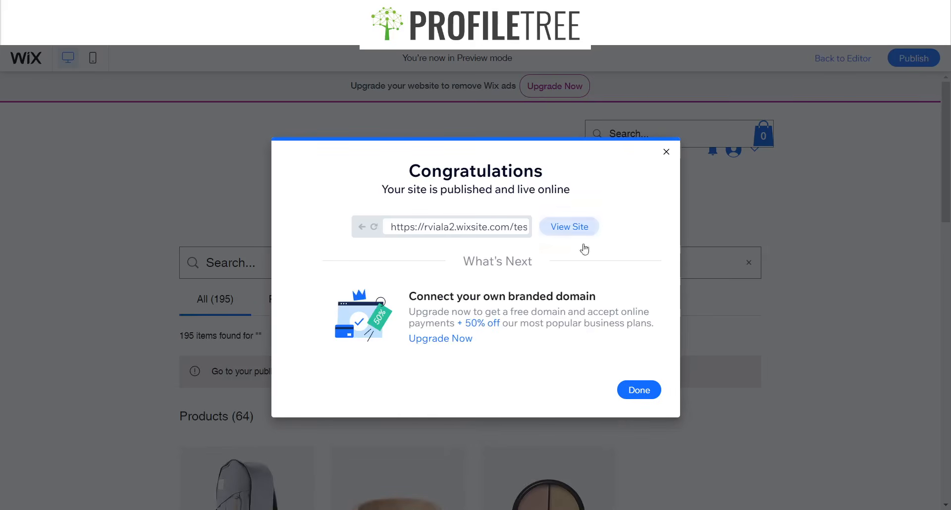
Dismiss the publish confirmation, decline editing the mobile site, and close the dashboard's setup checklist.
click(633, 390)
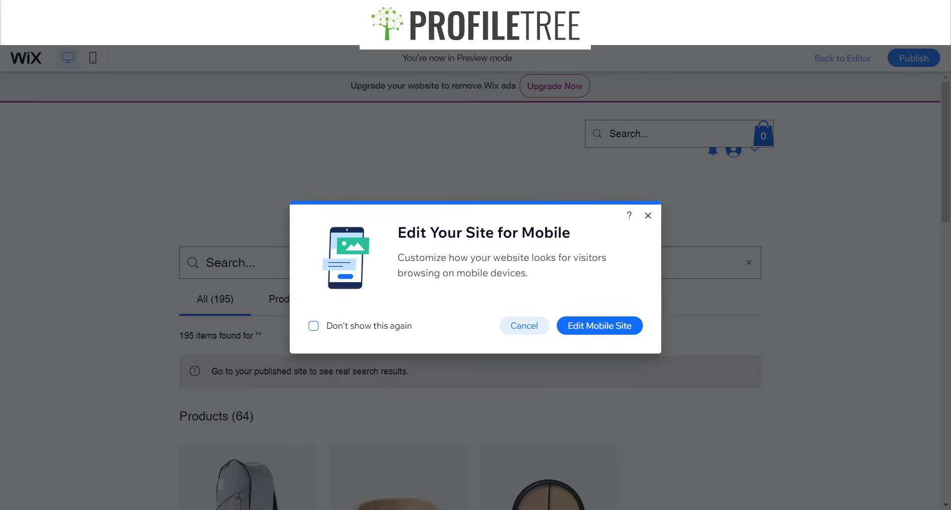
click(525, 326)
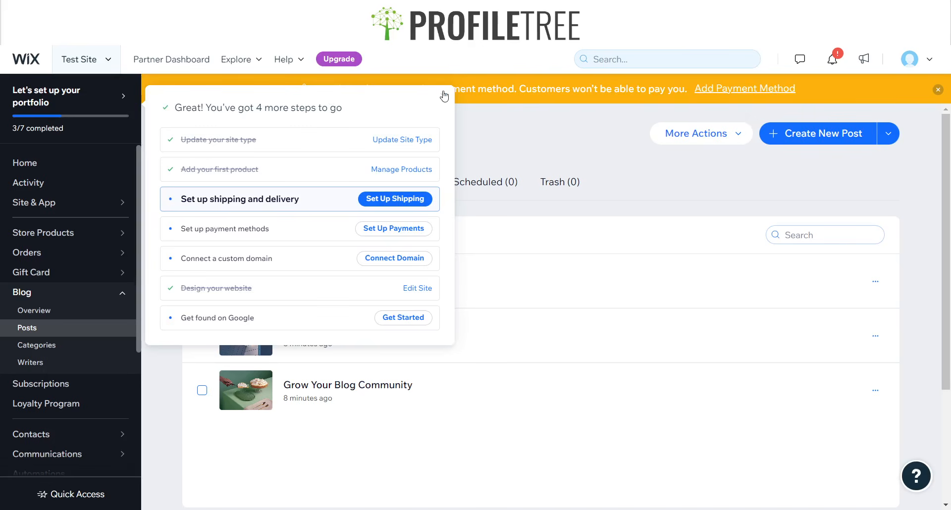
click(443, 96)
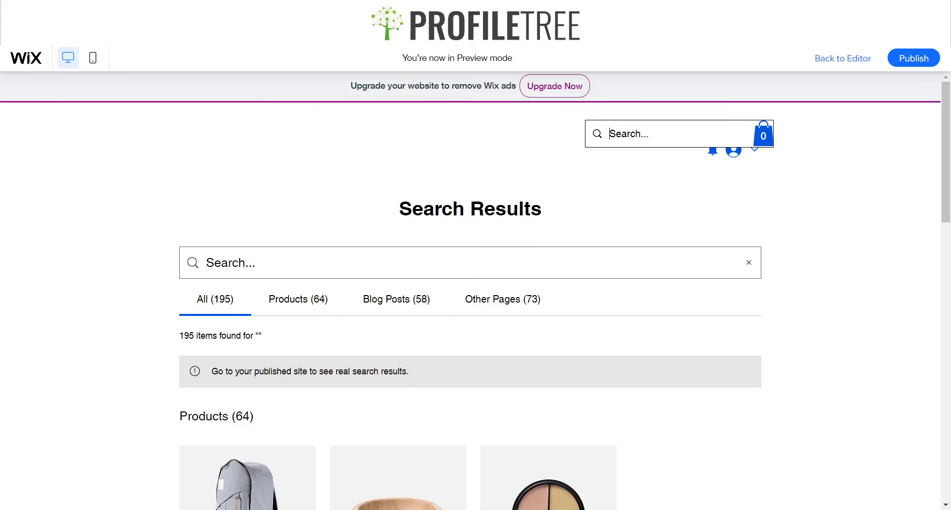
Preview the home page, run a search from the header search bar, and look through the blog post results.
text(I)
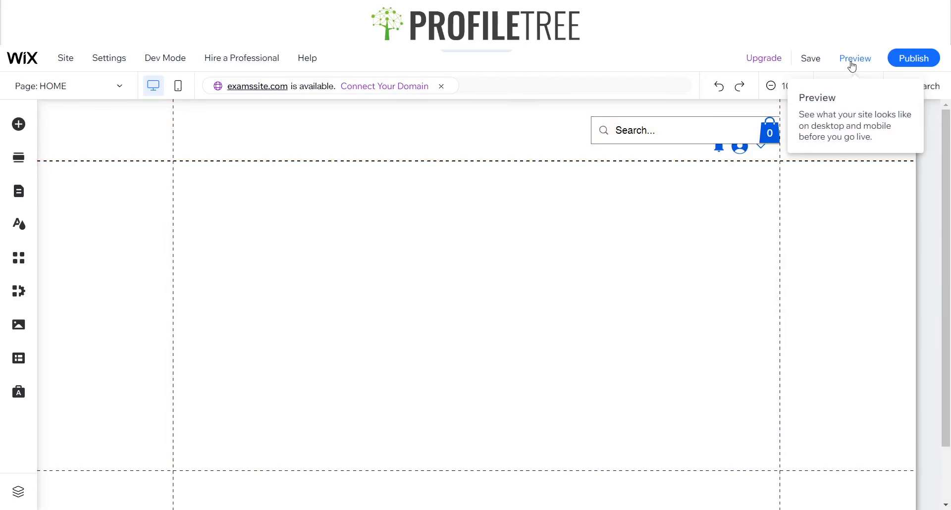
click(853, 62)
key(ctrl+shift+p)
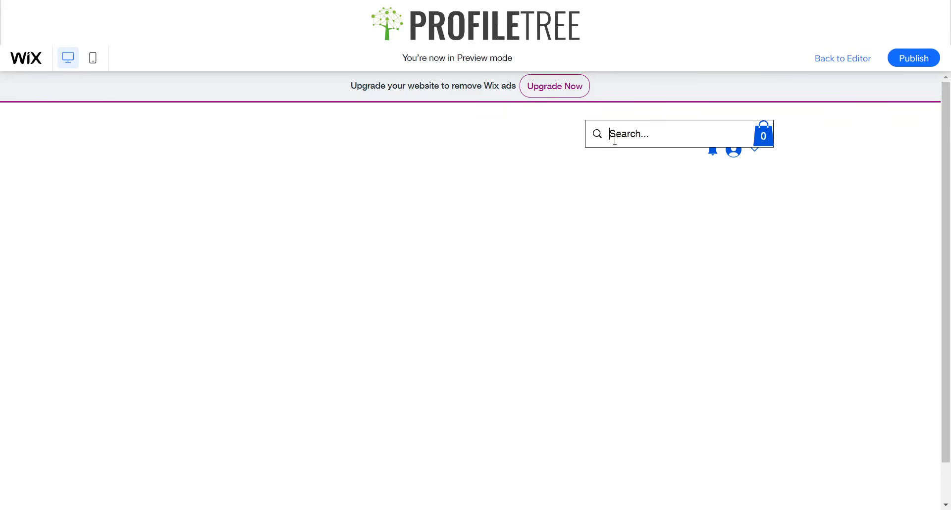
click(615, 141)
key(Return)
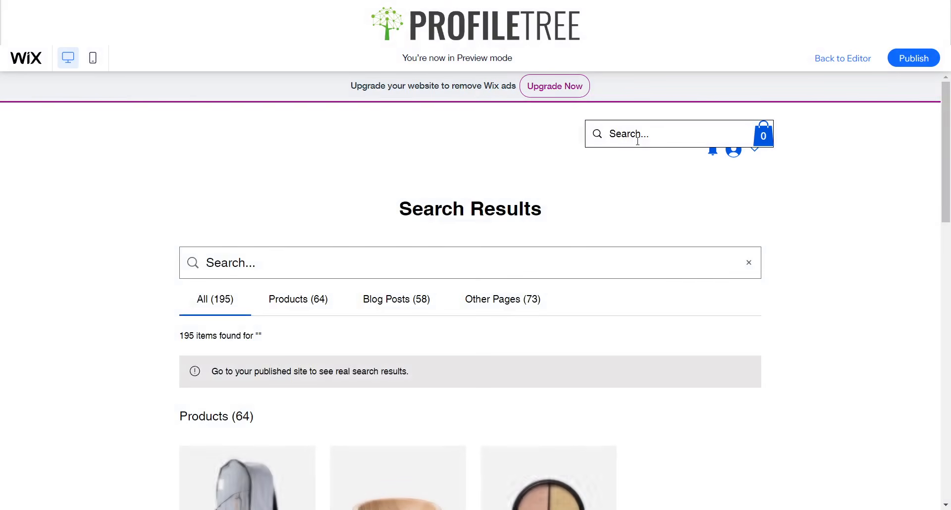
scroll(527, 195, down, 2)
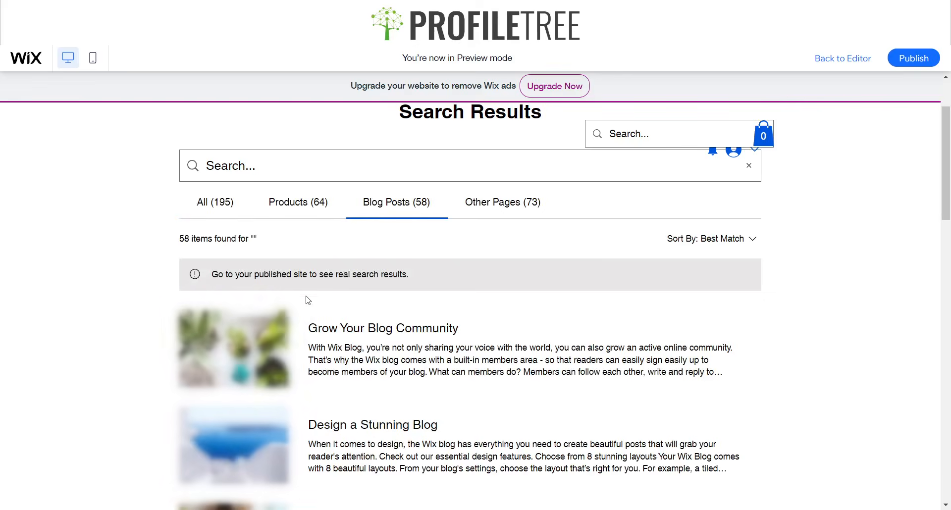
scroll(306, 297, down, 5)
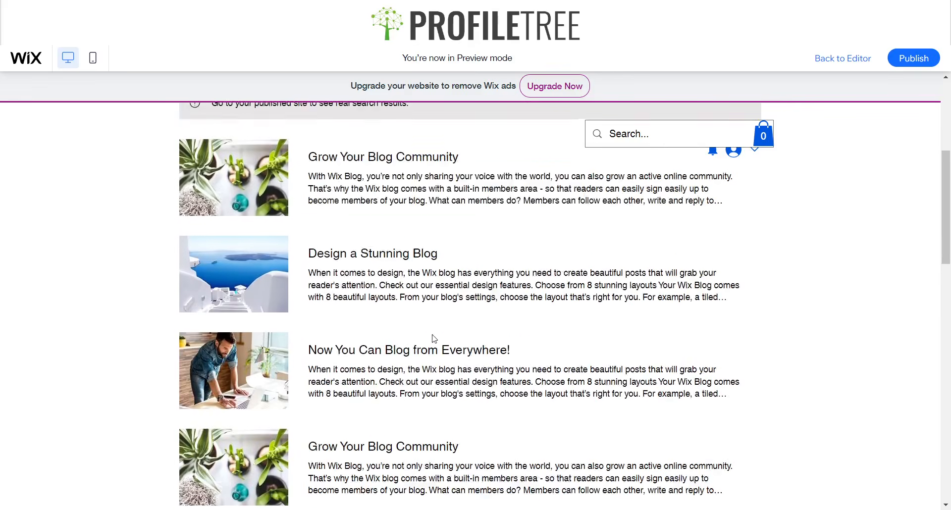
Look through the second page of blog post search results and go to page 3.
scroll(433, 339, down, 10)
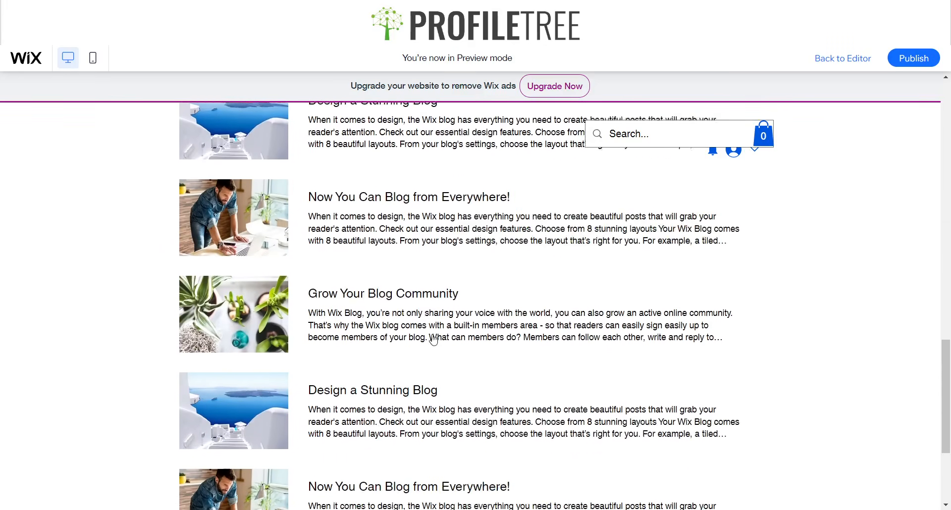
scroll(433, 335, down, 1)
scroll(498, 238, up, 10)
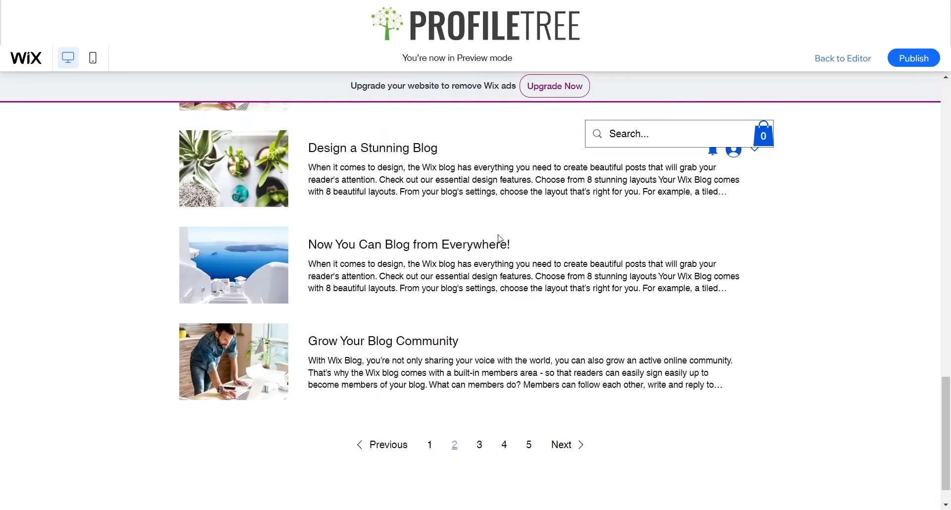
scroll(499, 239, down, 10)
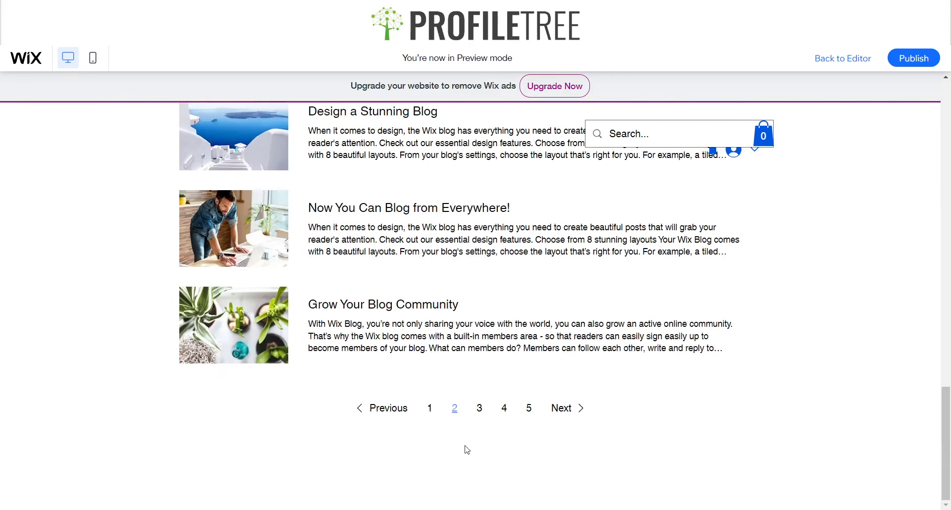
click(479, 409)
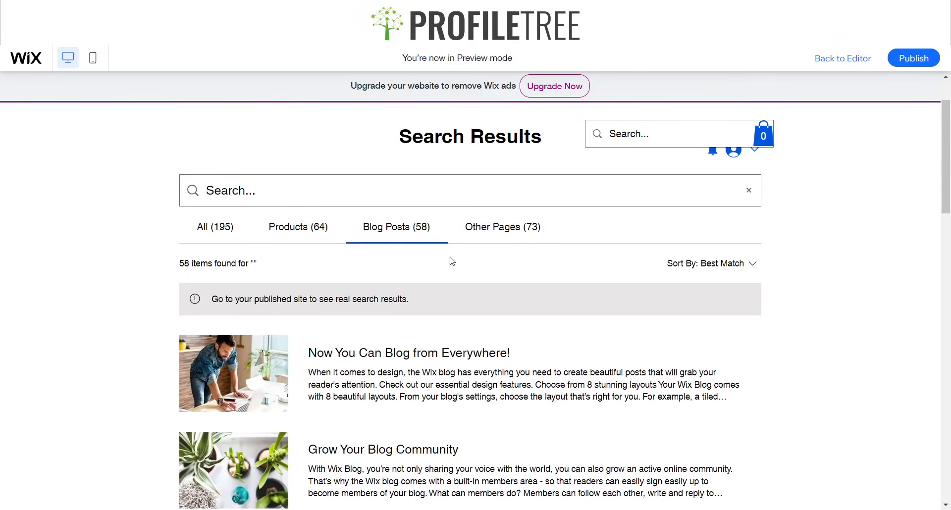
Search for "Glasses" from the header search bar, check the suggested product, and clear the search.
click(668, 123)
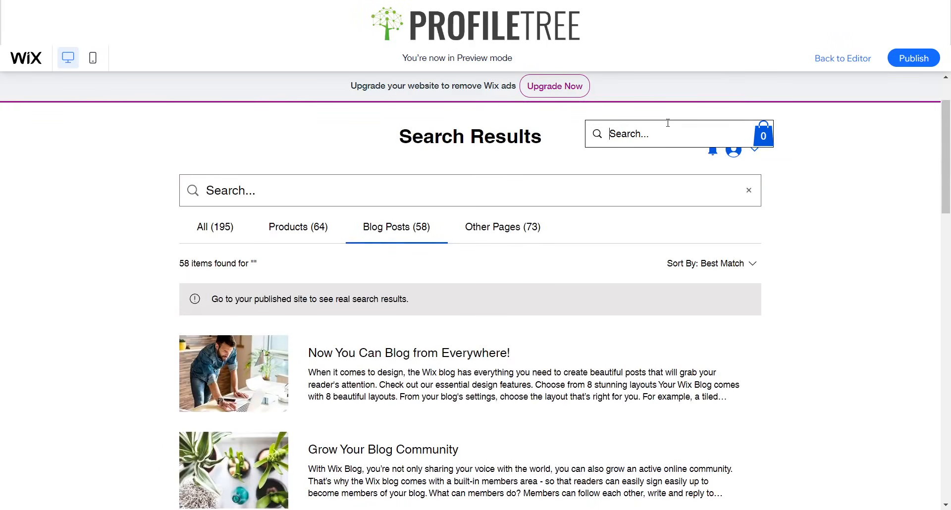
text(Glasses)
key(Return)
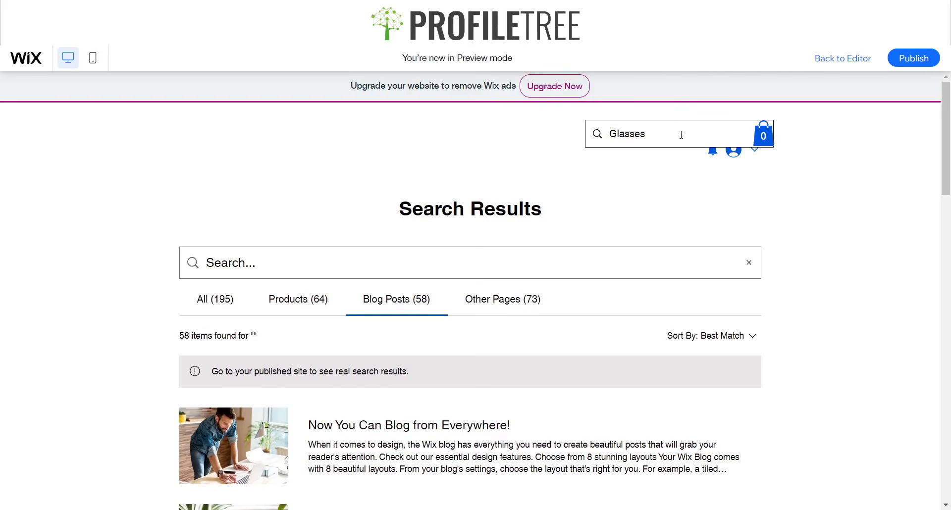
click(653, 140)
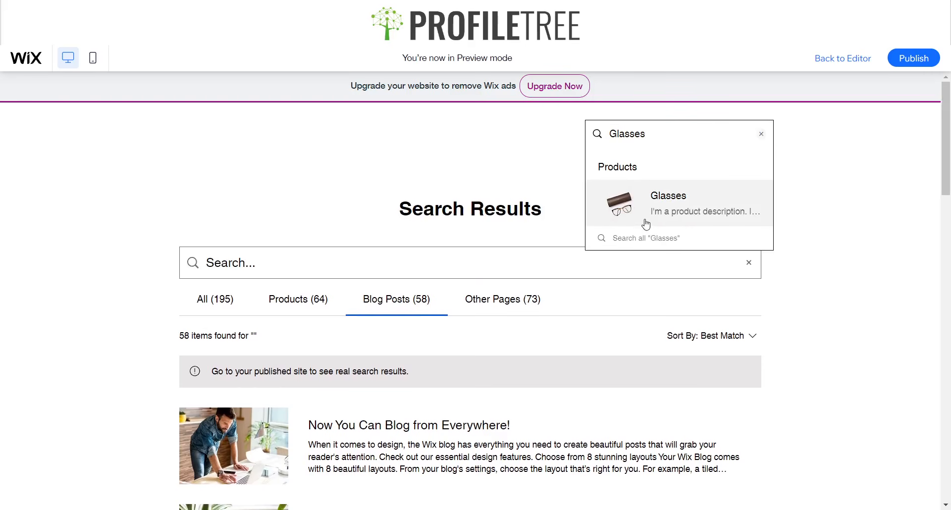
click(761, 134)
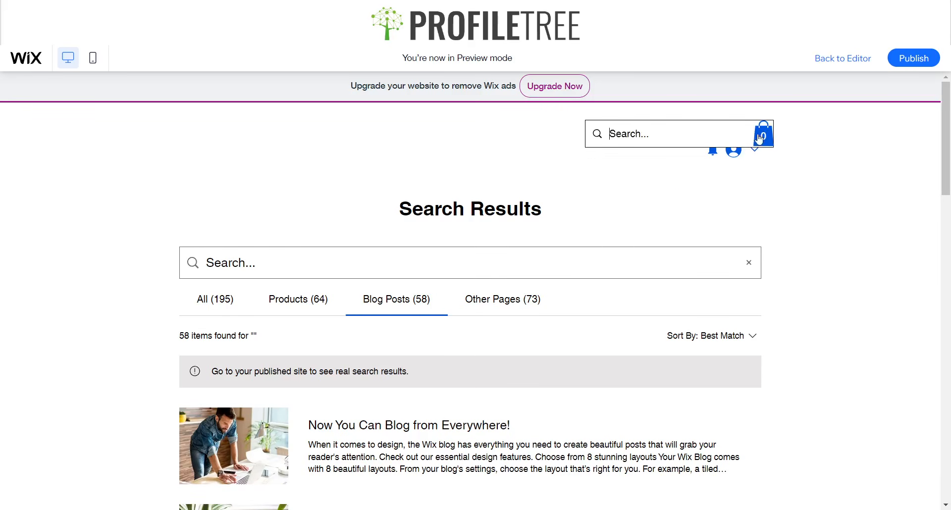
click(603, 193)
scroll(151, 437, down, 1)
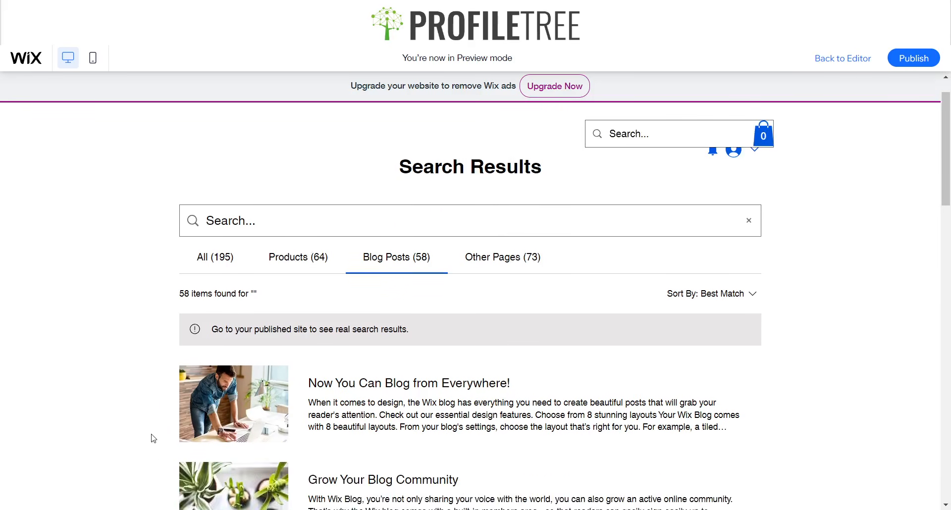
scroll(151, 437, up, 1)
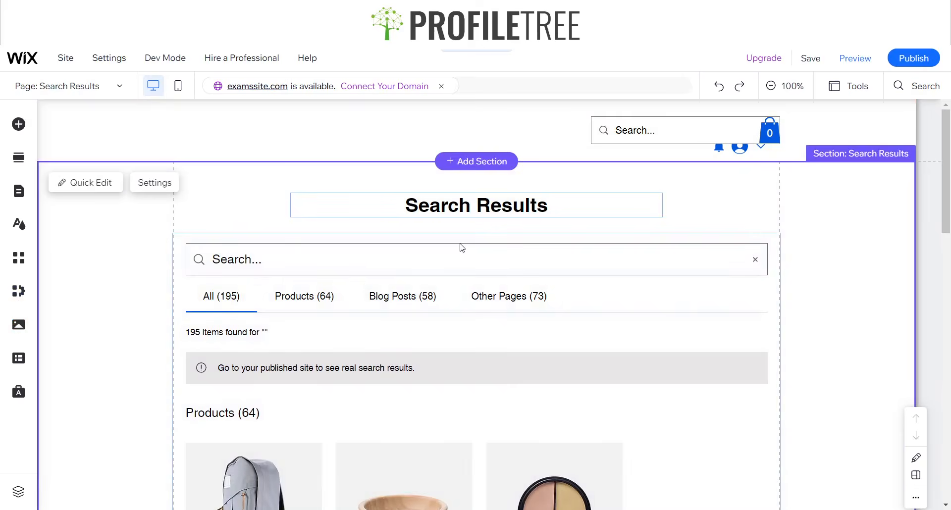
Open the Search Results element's settings on the page and review its searchable pages, display and layout options.
click(370, 259)
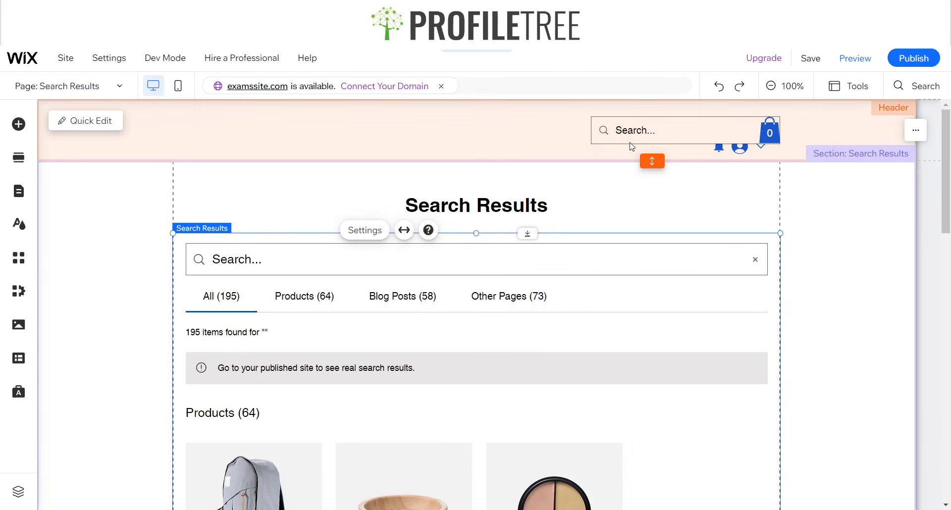
click(627, 139)
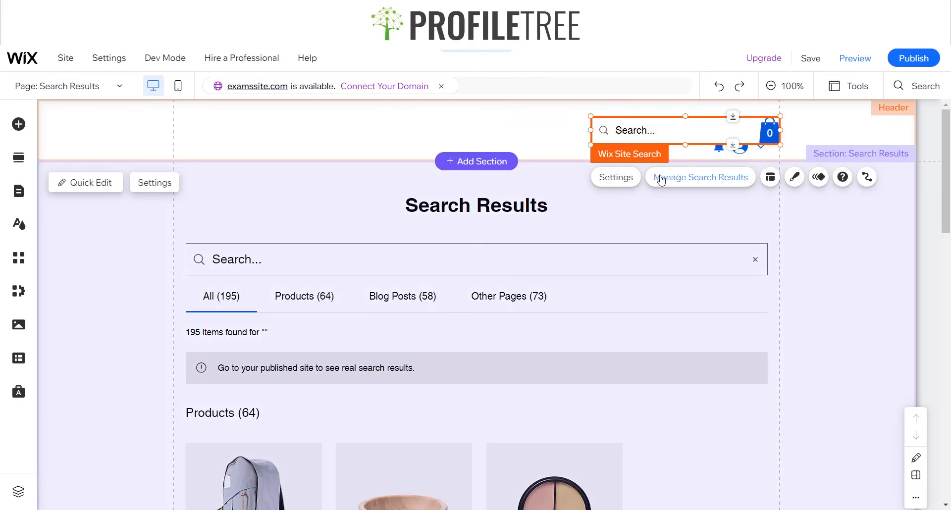
scroll(677, 179, down, 2)
scroll(678, 179, down, 1)
click(671, 179)
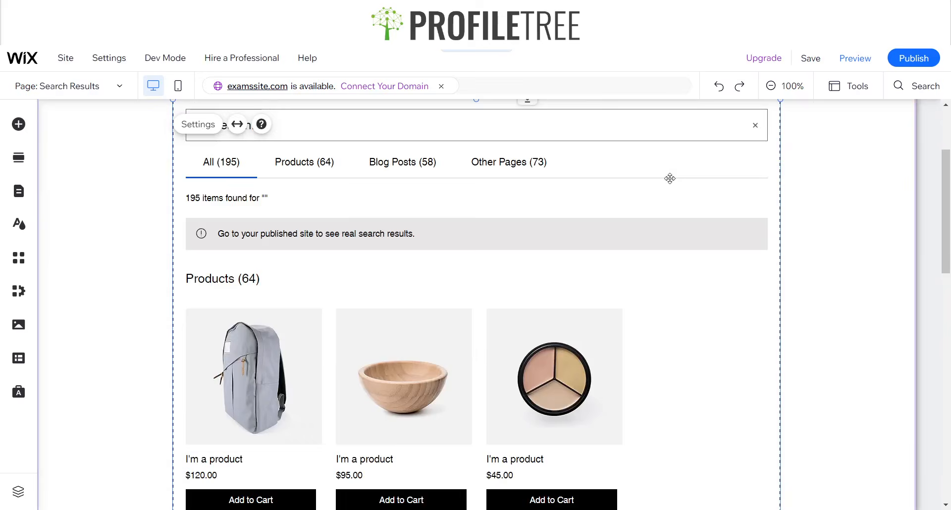
double_click(477, 174)
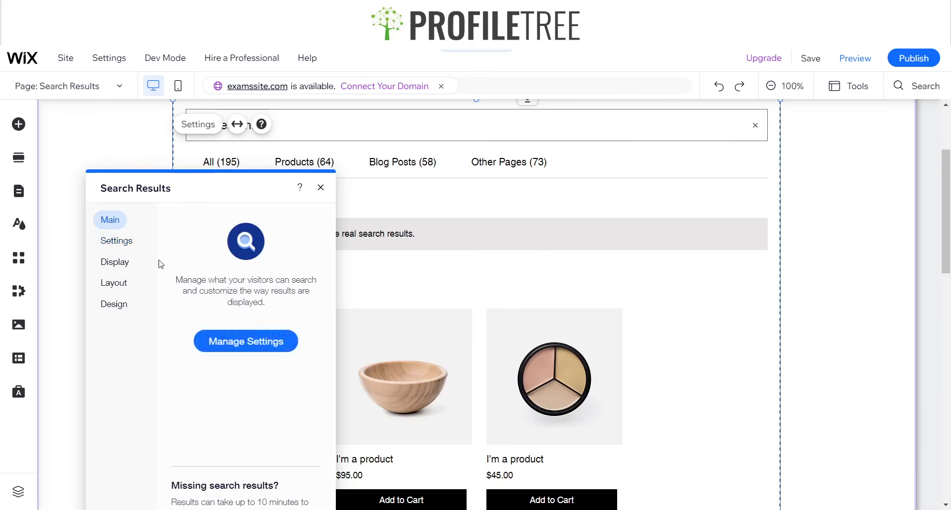
click(132, 240)
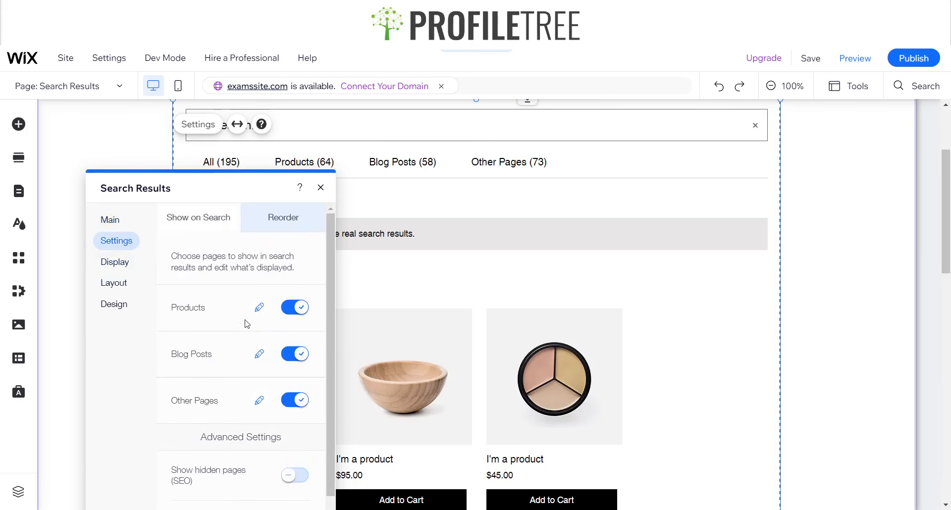
scroll(213, 460, down, 1)
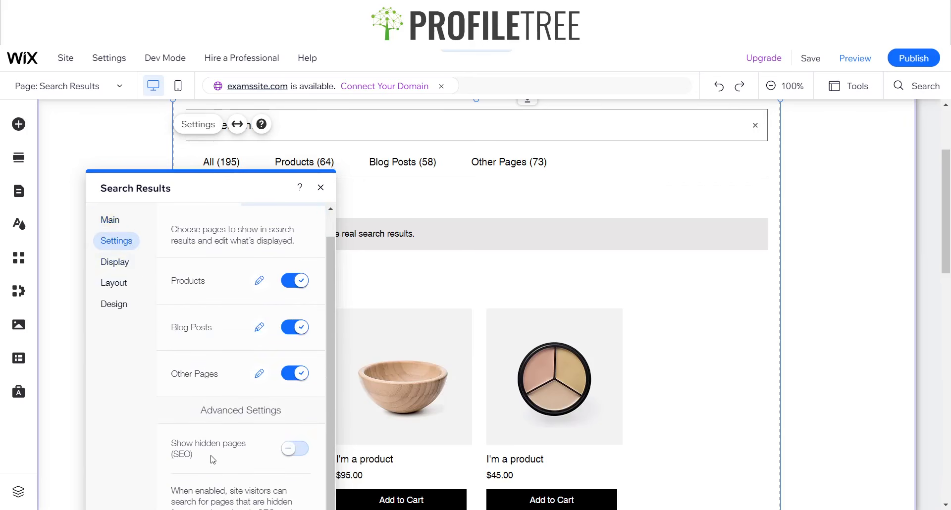
click(128, 267)
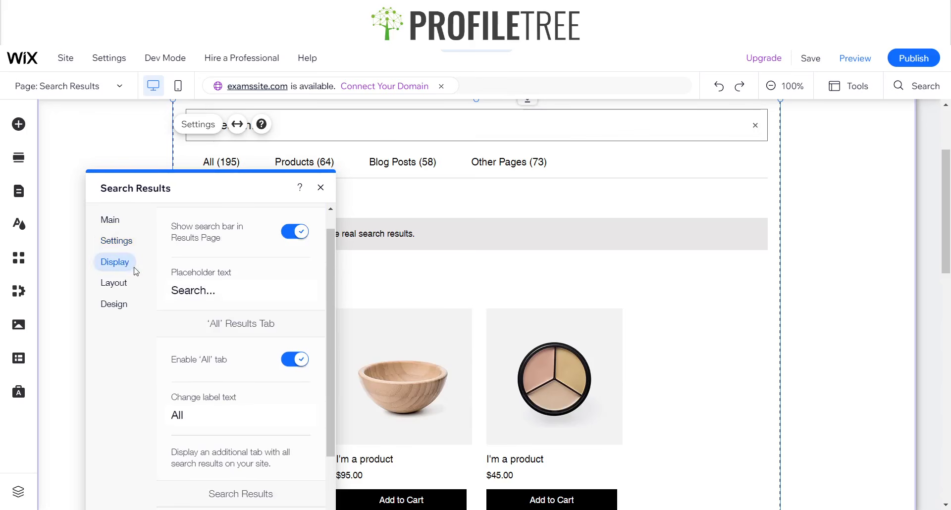
click(114, 283)
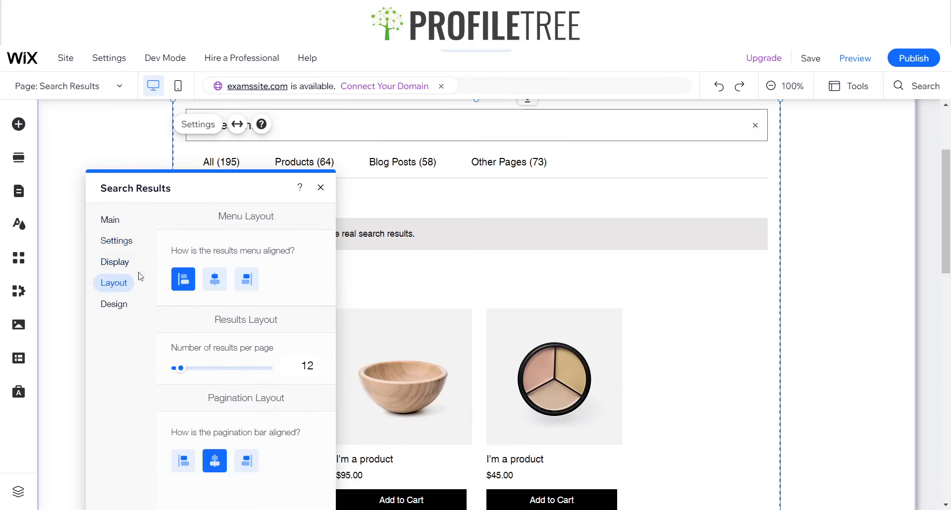
Try centre and right alignment for the results menu, restore left alignment, and close the settings after checking the design categories.
click(217, 290)
click(246, 279)
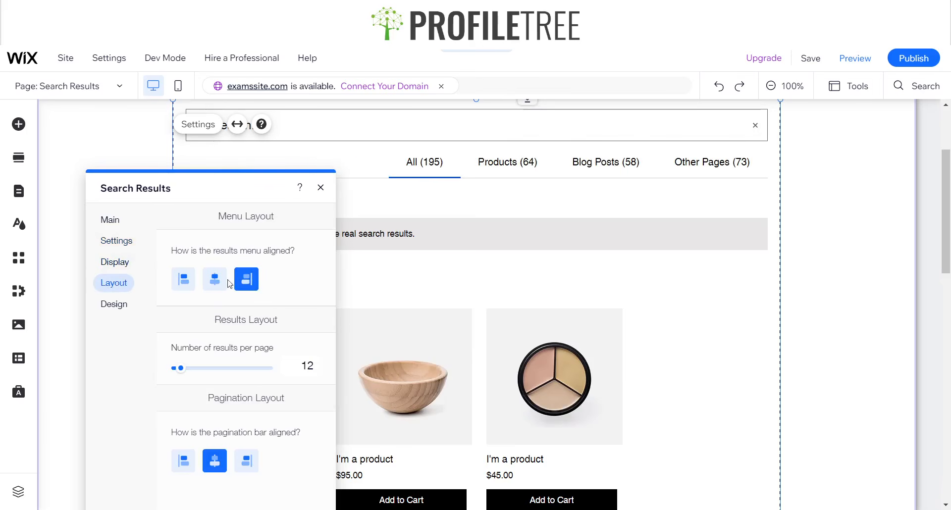
click(174, 284)
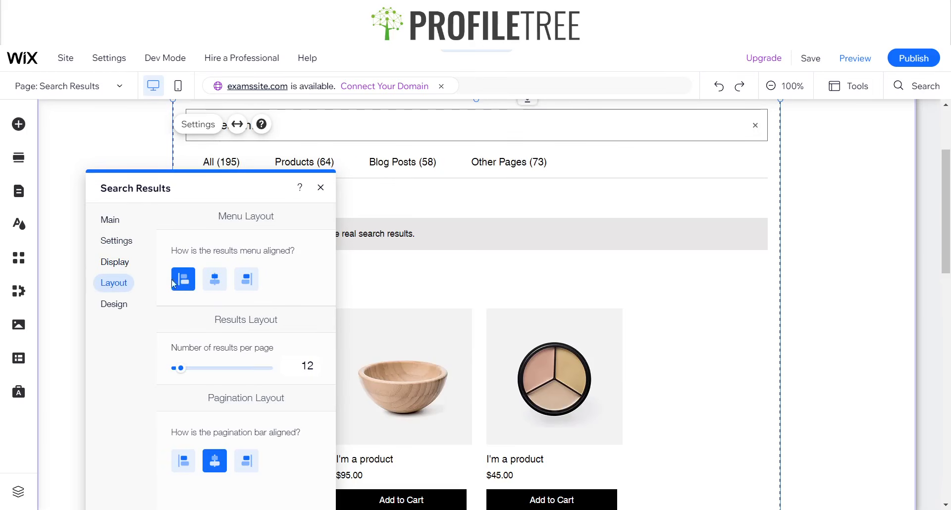
click(116, 304)
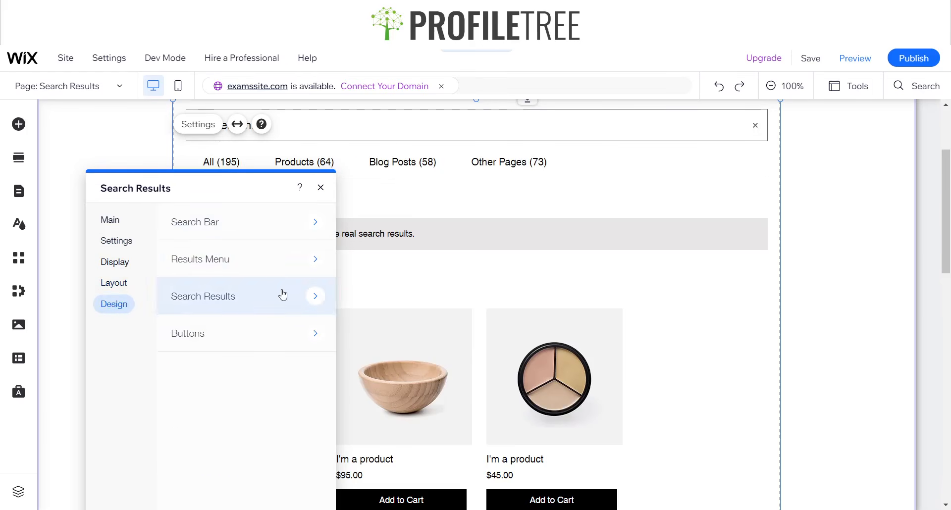
click(322, 188)
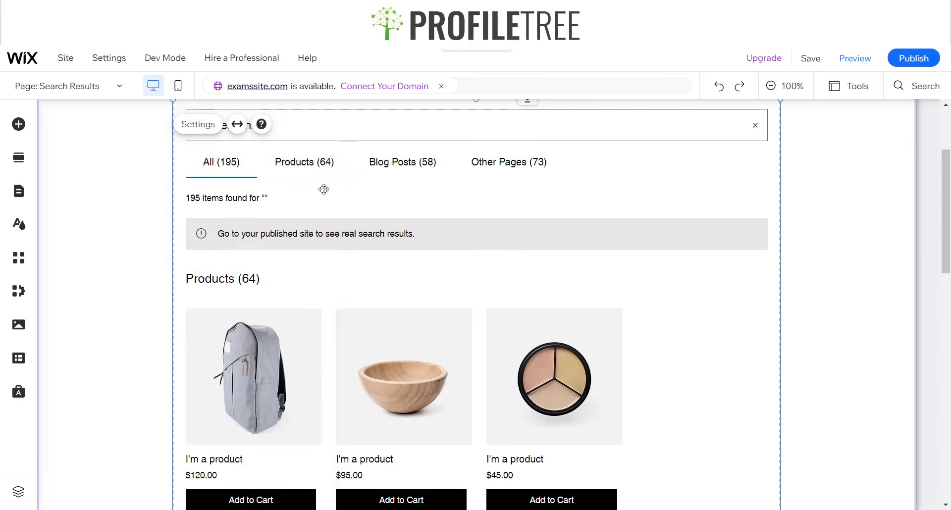
scroll(711, 209, up, 3)
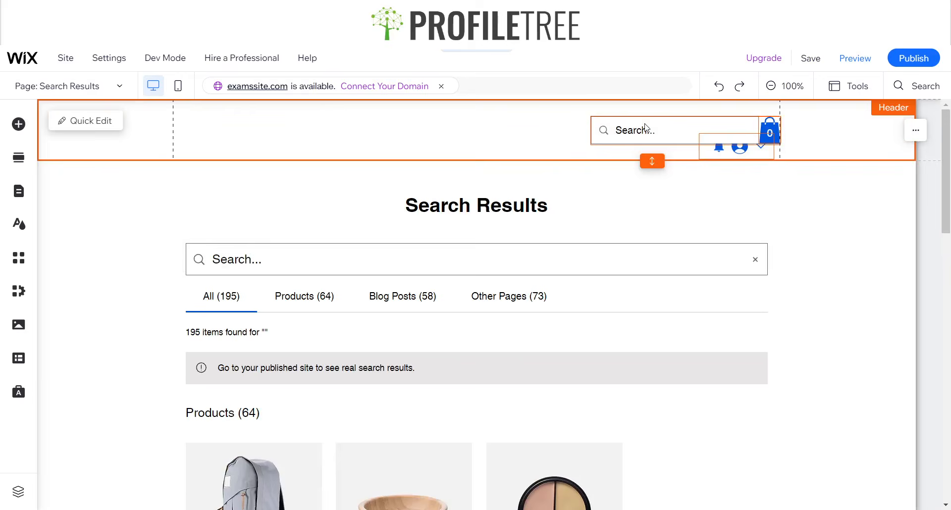
Try the With Button layout on the header search bar and return it to No Button.
click(636, 130)
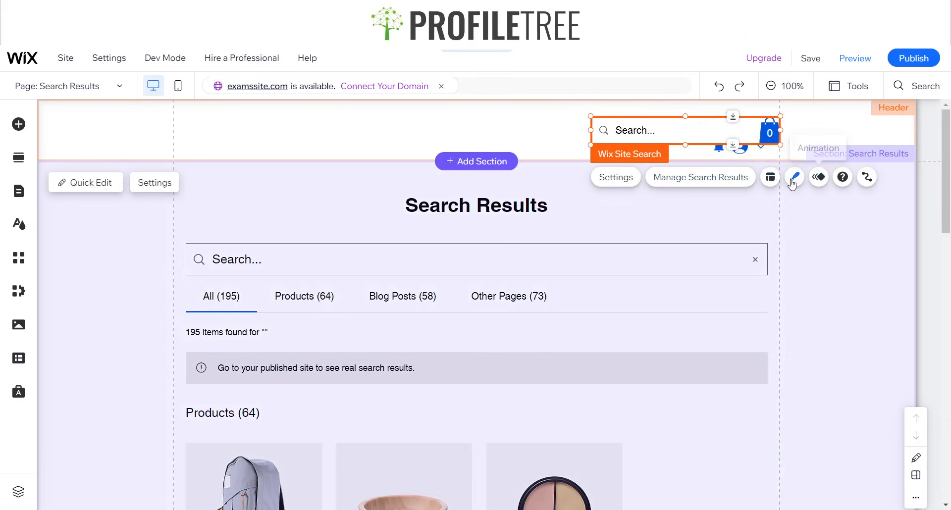
click(770, 177)
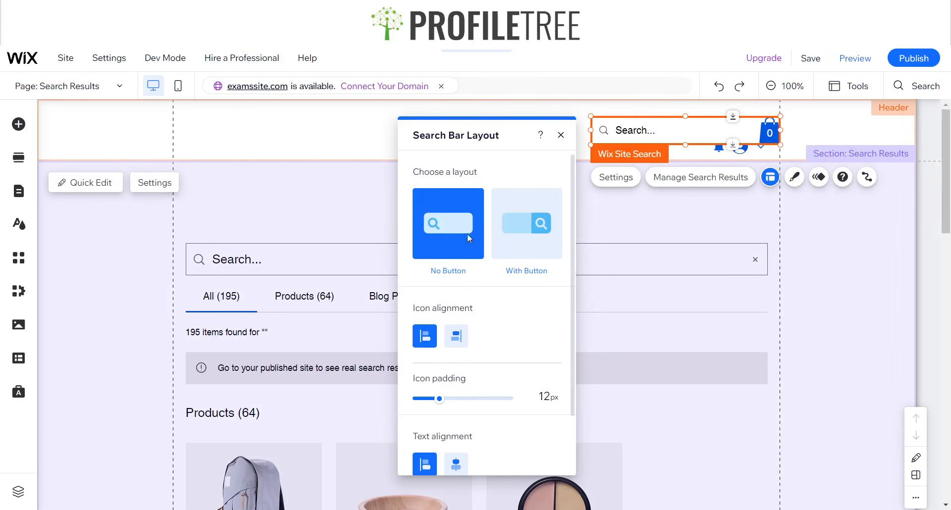
click(537, 215)
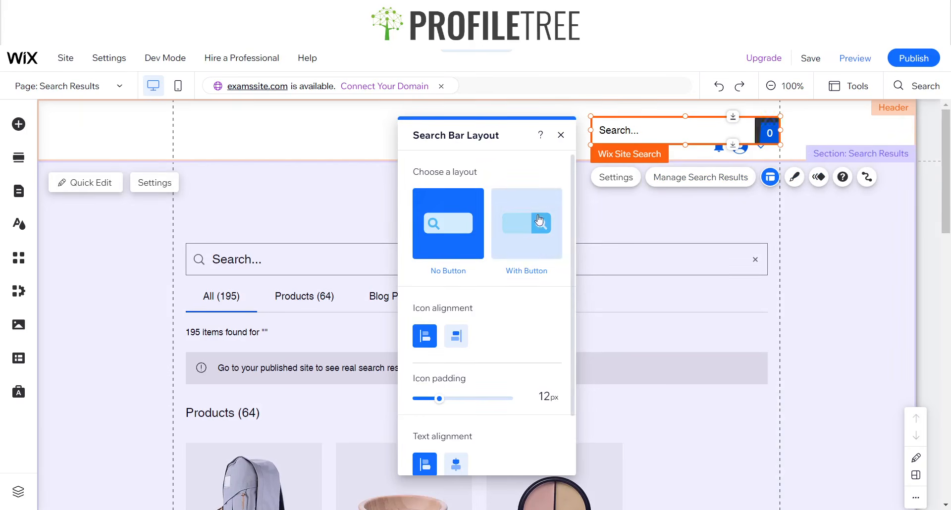
click(450, 232)
click(561, 135)
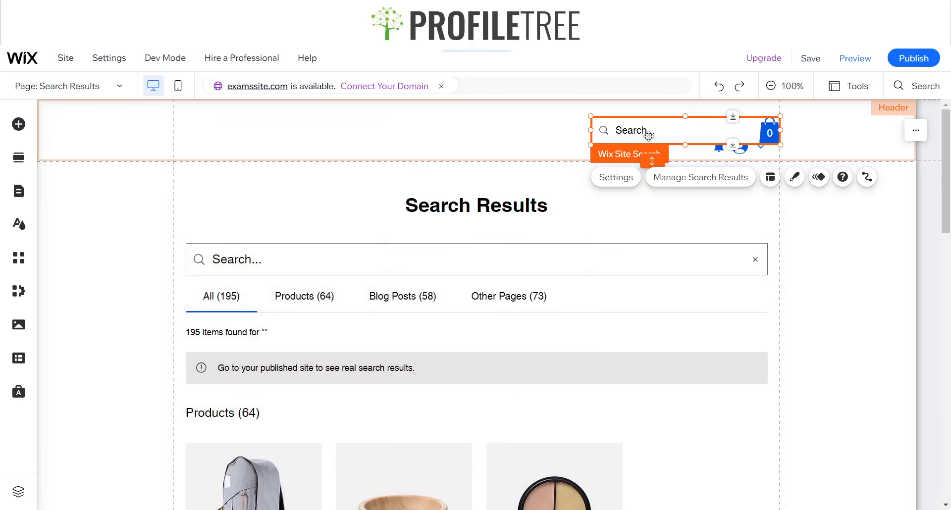
Move the search bar to the middle of the header, clear of the cart icon, and compare the With Button layout, keeping No Button.
drag(649, 134, 430, 133)
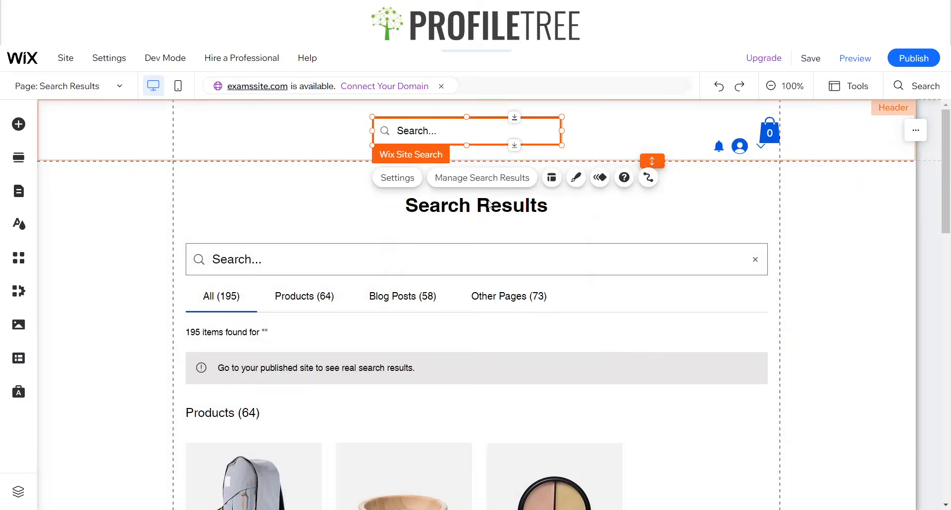
click(552, 177)
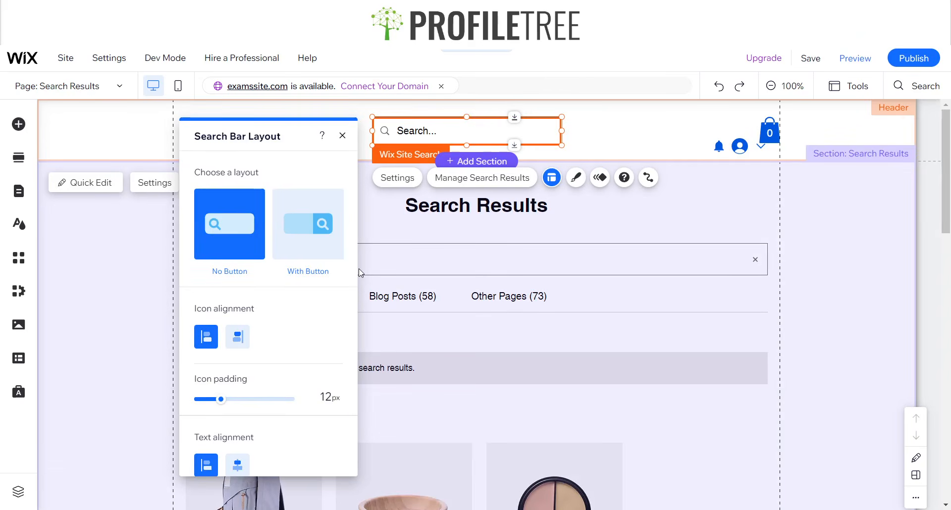
click(298, 233)
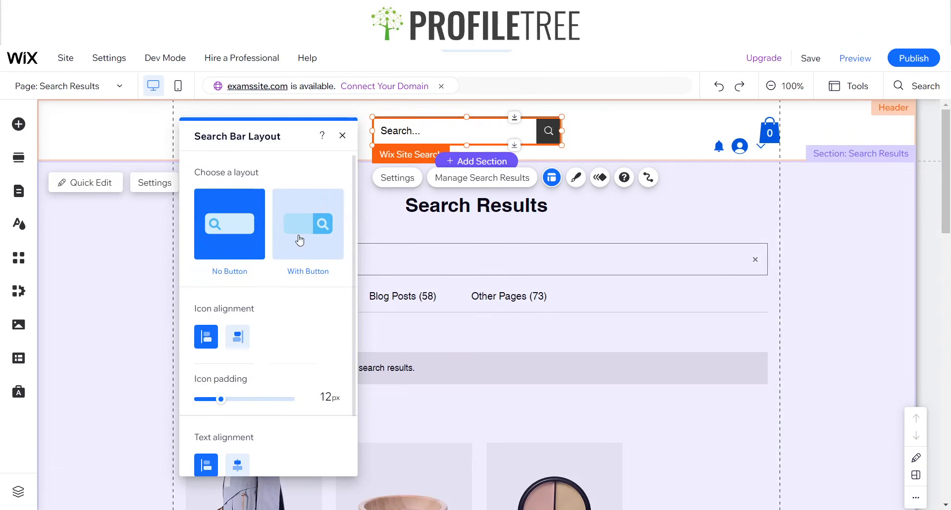
click(248, 245)
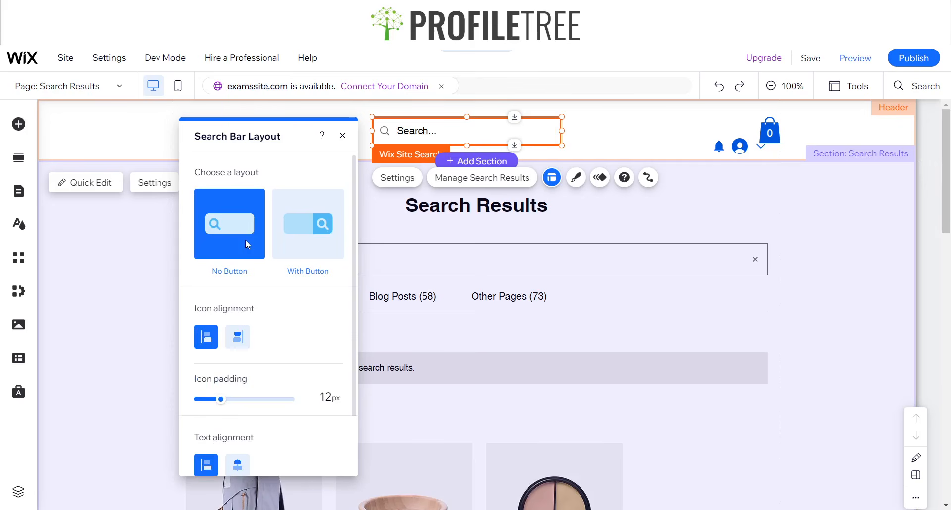
Try right alignment for the header search bar's icon and set it back to left.
click(233, 341)
click(206, 339)
click(246, 346)
click(206, 339)
Set the header search bar's text alignment to centre and close the layout settings.
scroll(281, 336, down, 2)
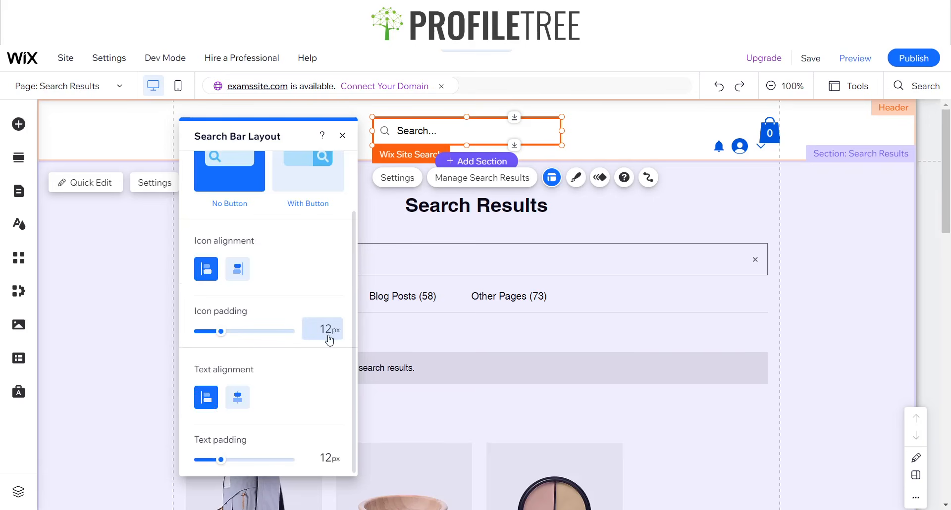
click(237, 398)
scroll(228, 402, up, 1)
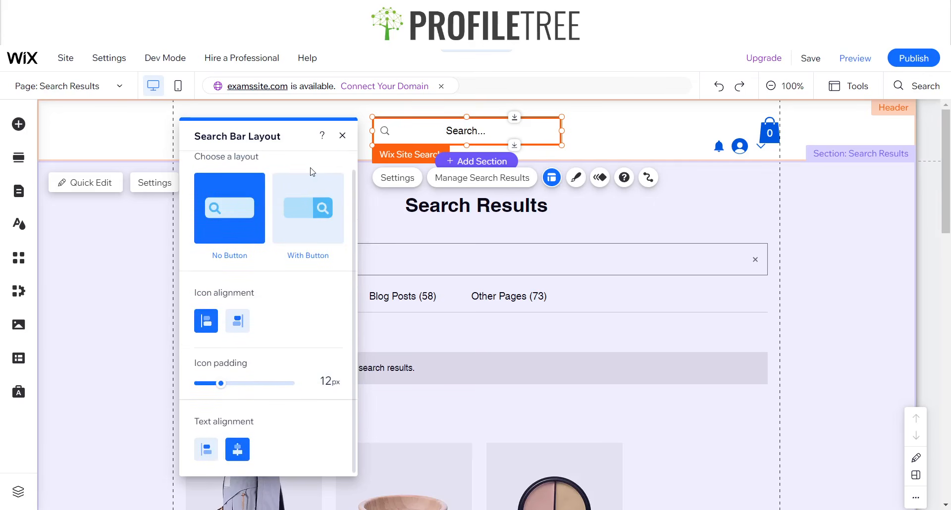
click(342, 135)
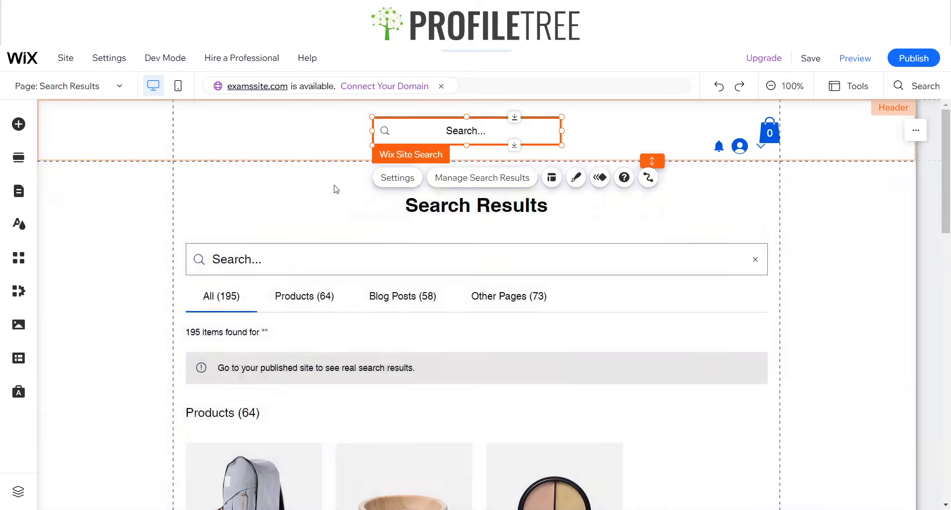
Try out several preset designs on the header search bar.
click(576, 177)
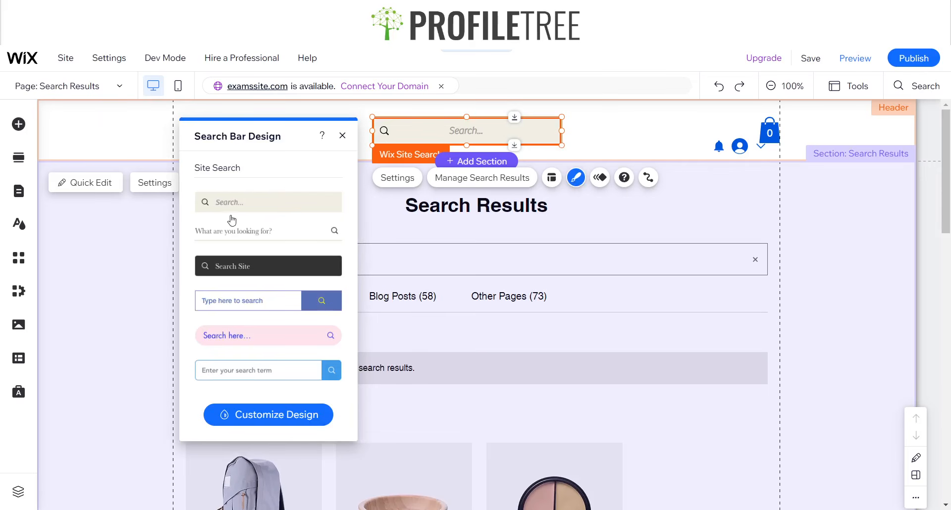
click(229, 264)
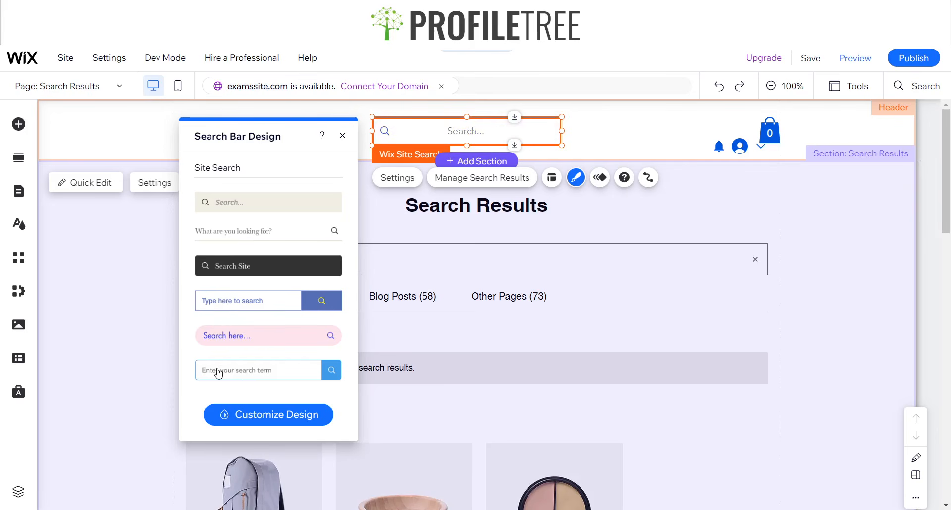
click(278, 192)
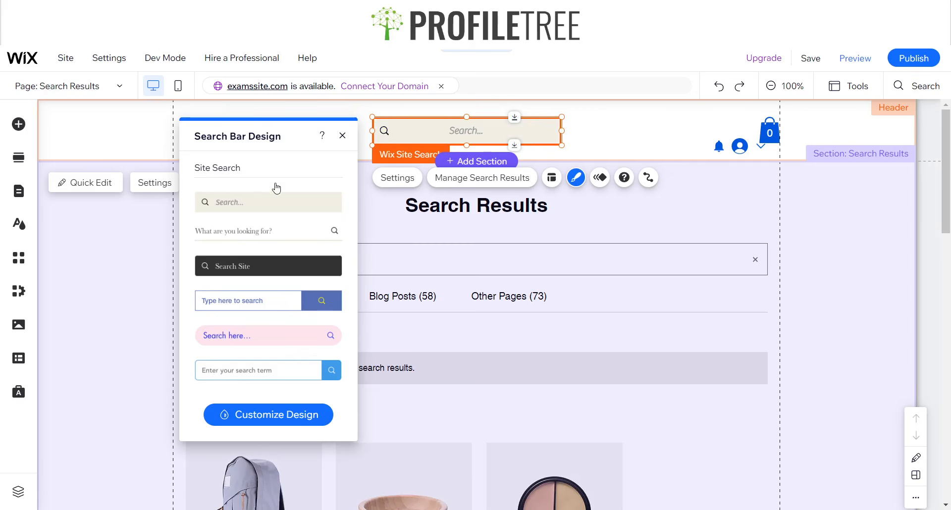
click(239, 372)
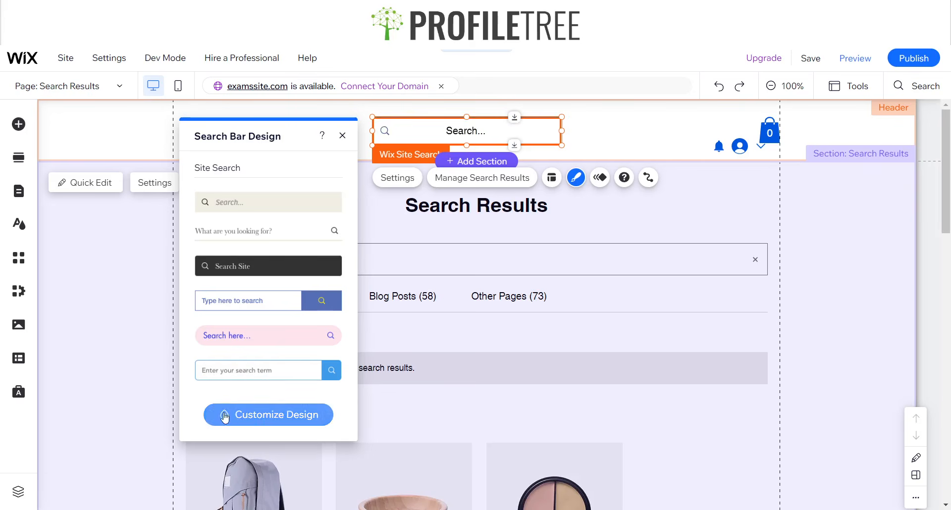
Customize the header search bar's regular-state design by setting its text font to Comfortaa Regular.
click(240, 414)
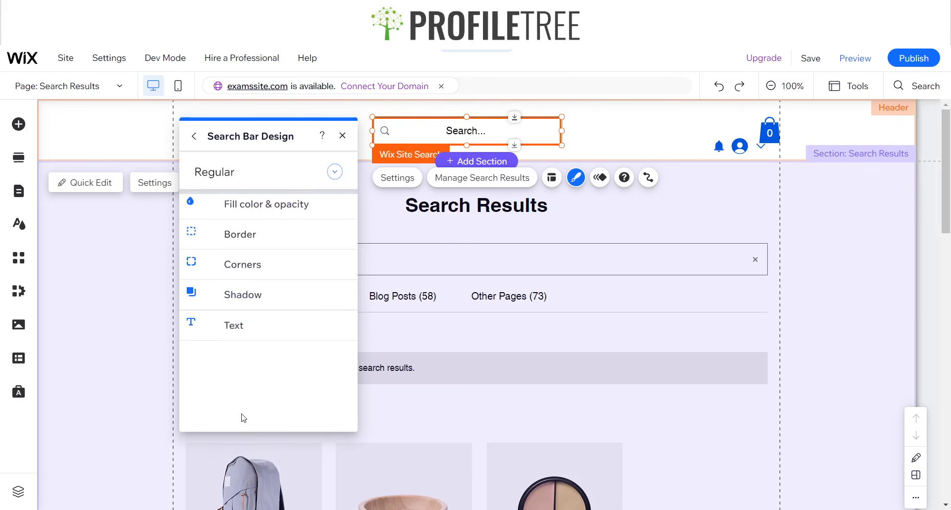
click(330, 169)
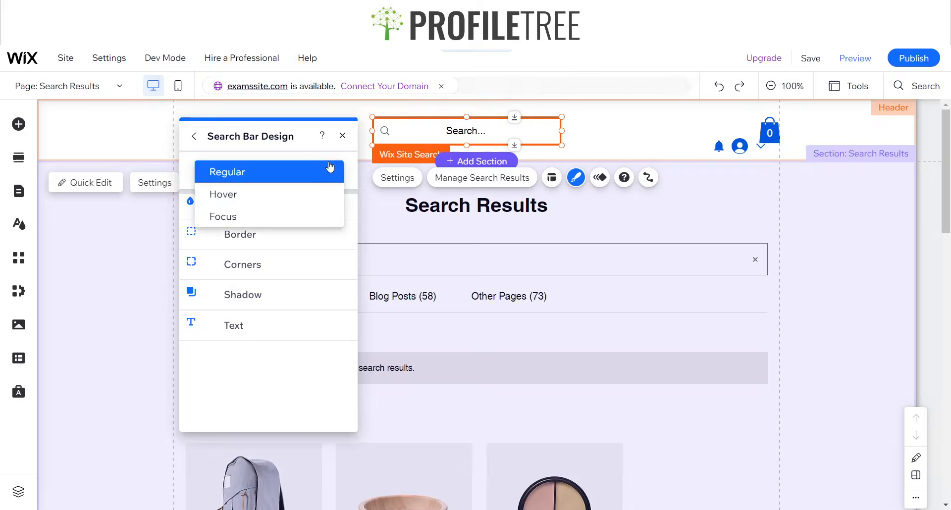
click(310, 194)
click(309, 170)
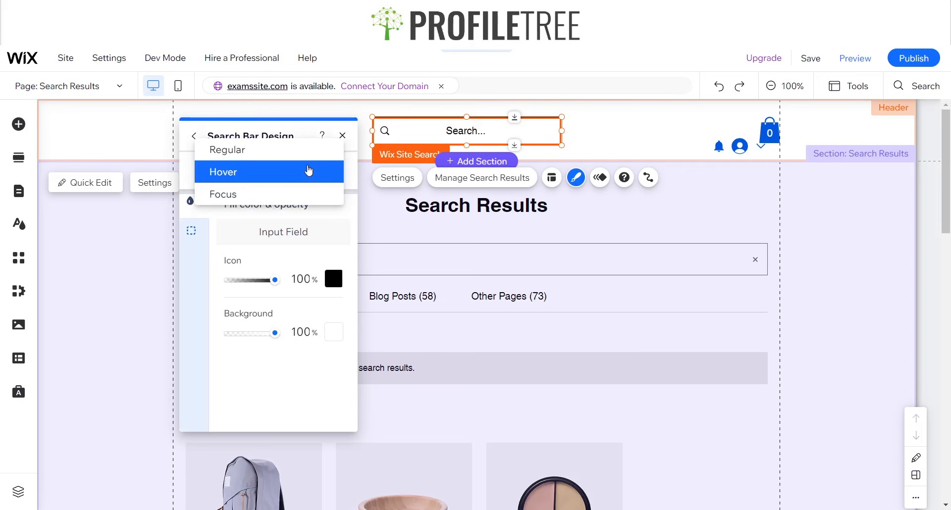
click(304, 149)
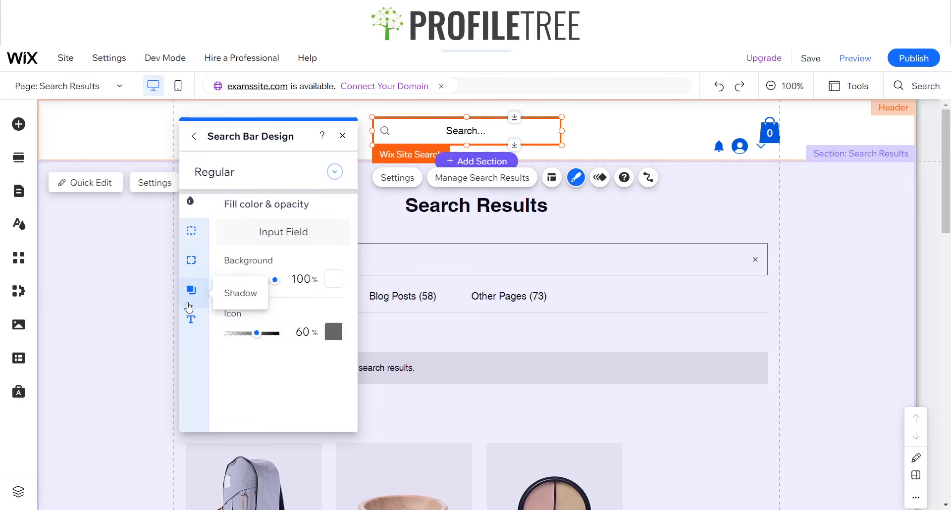
click(195, 325)
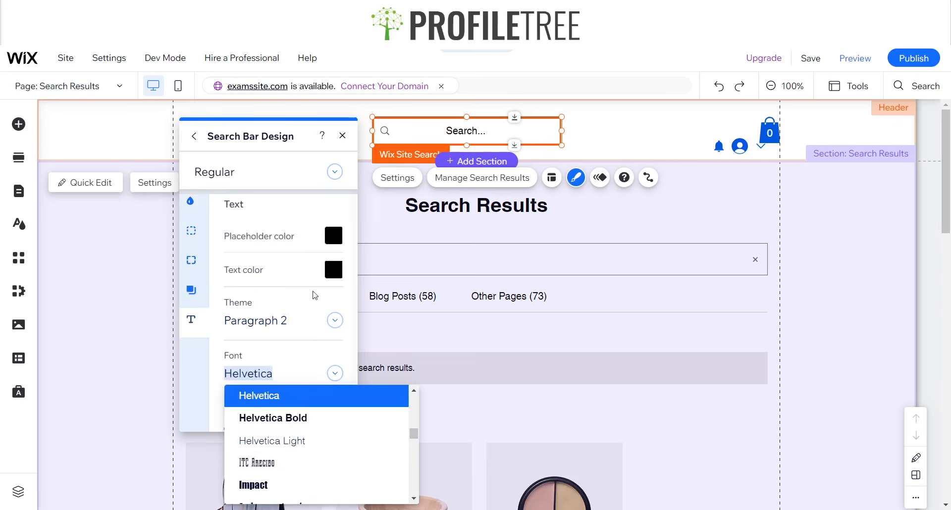
click(255, 373)
text(Comfortaa Reg...)
click(265, 395)
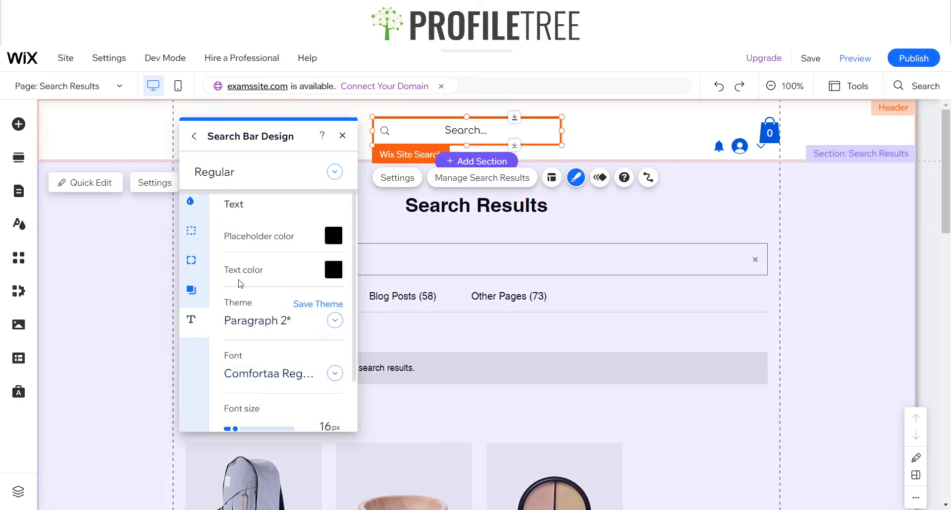
Try the shadow option on the header search bar and leave it off.
click(191, 291)
click(327, 241)
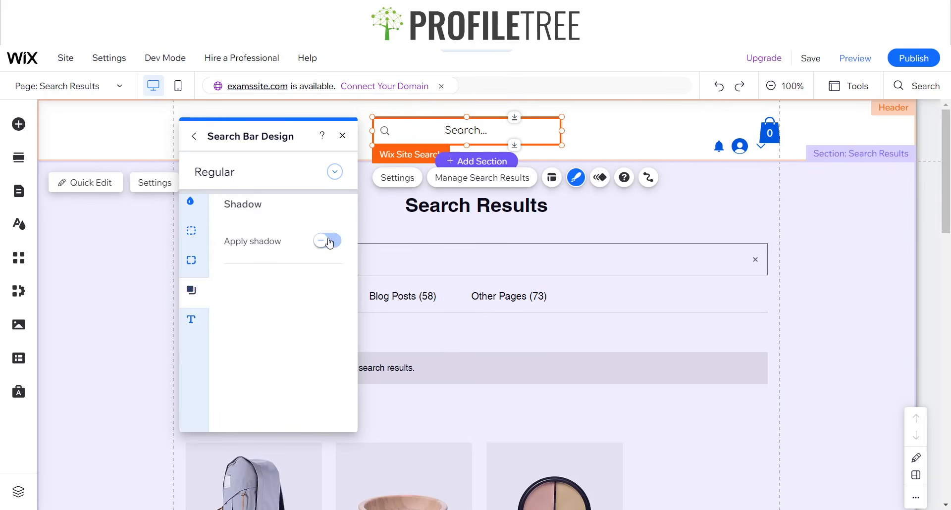
click(327, 241)
Set all corner radii of the header search bar to 5 px, check its border options and close the design settings.
click(193, 261)
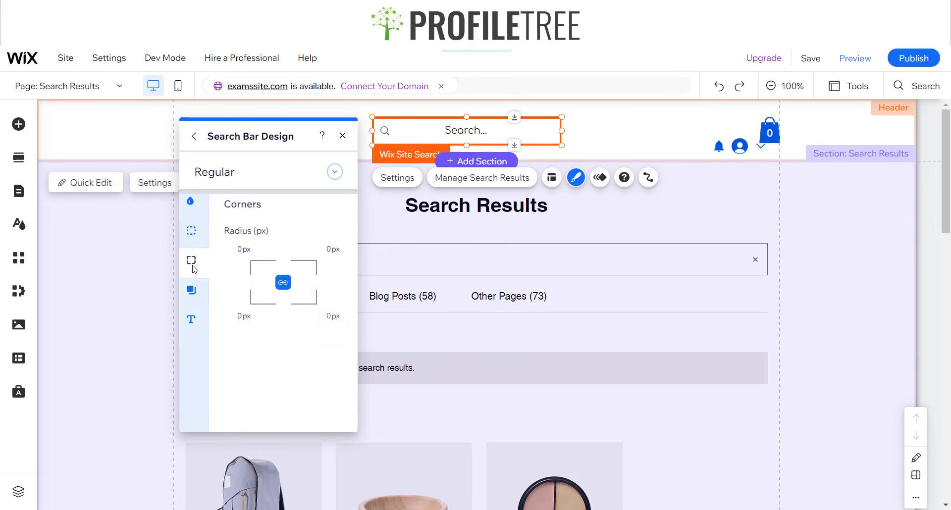
click(240, 249)
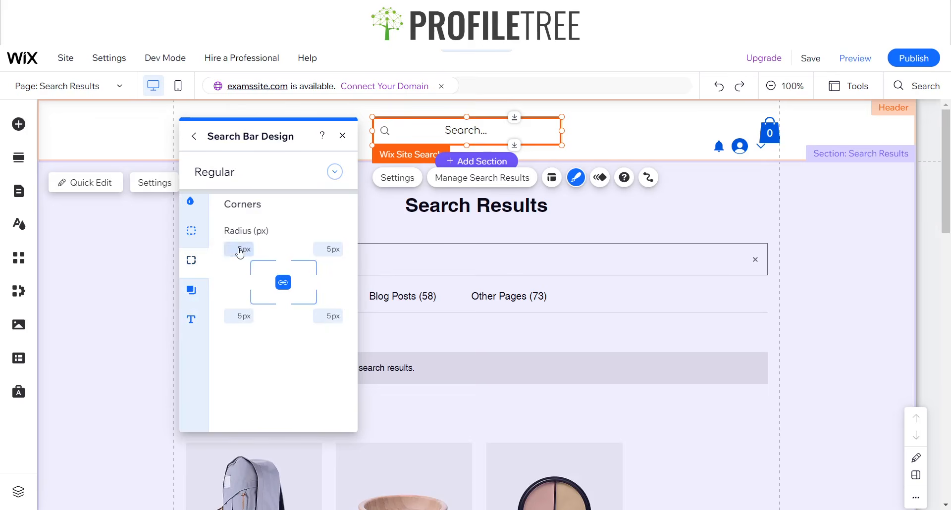
click(192, 232)
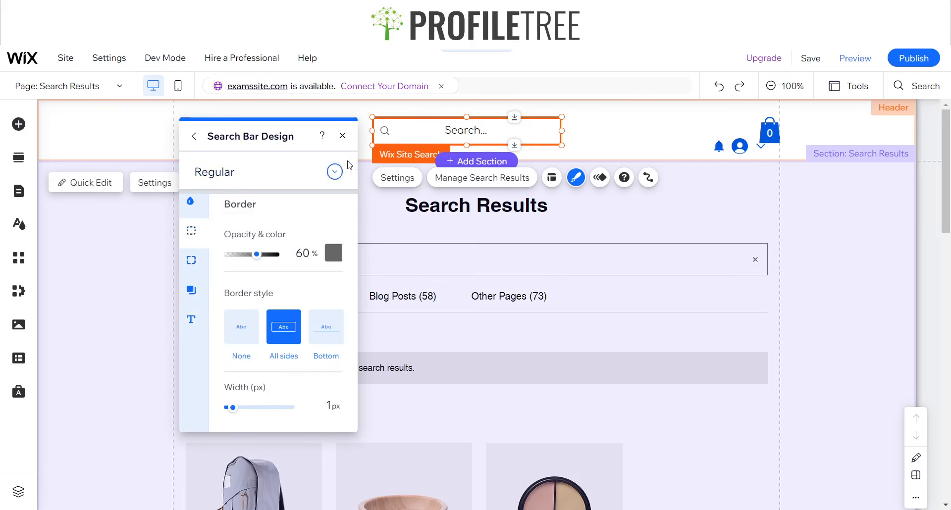
click(343, 136)
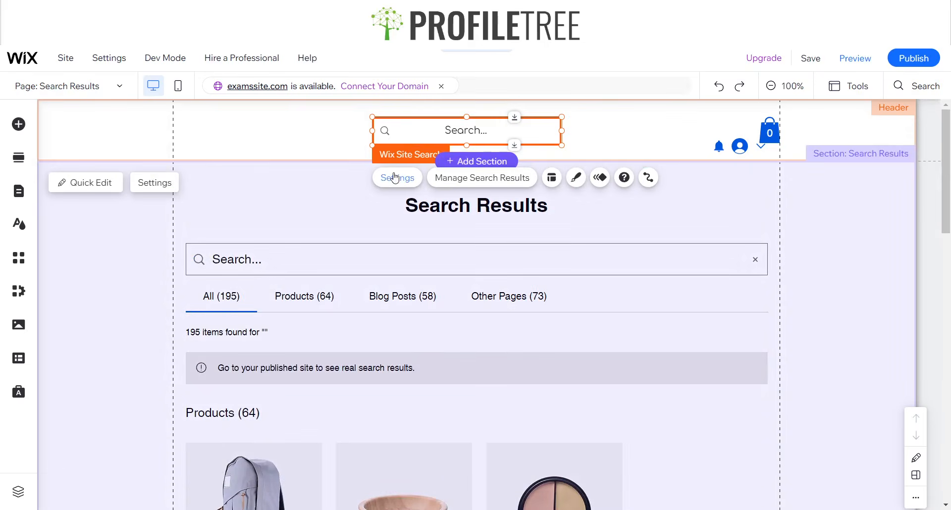
Change the header search bar's placeholder text to "Search", without the trailing dots, and close its settings.
click(395, 178)
click(252, 187)
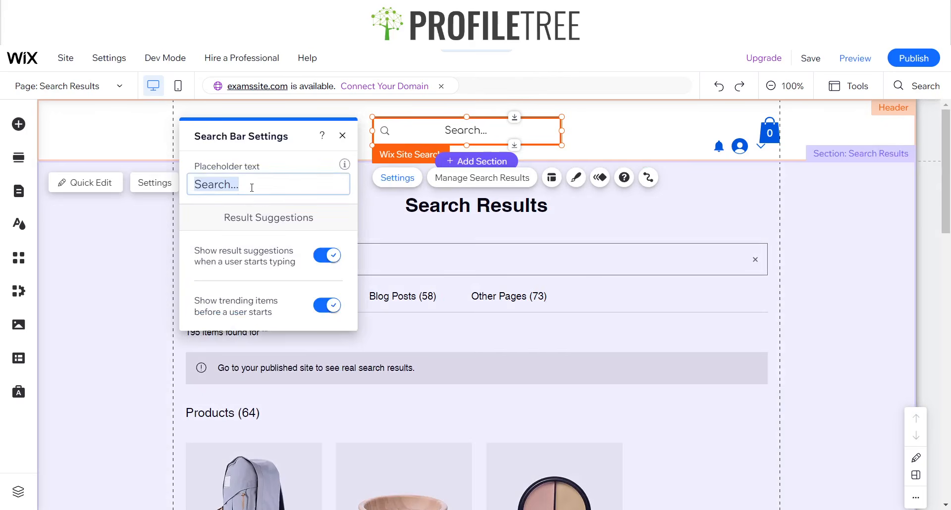
click(250, 182)
key(BackSpace)
key(BackSpace)
key(BackSpace)
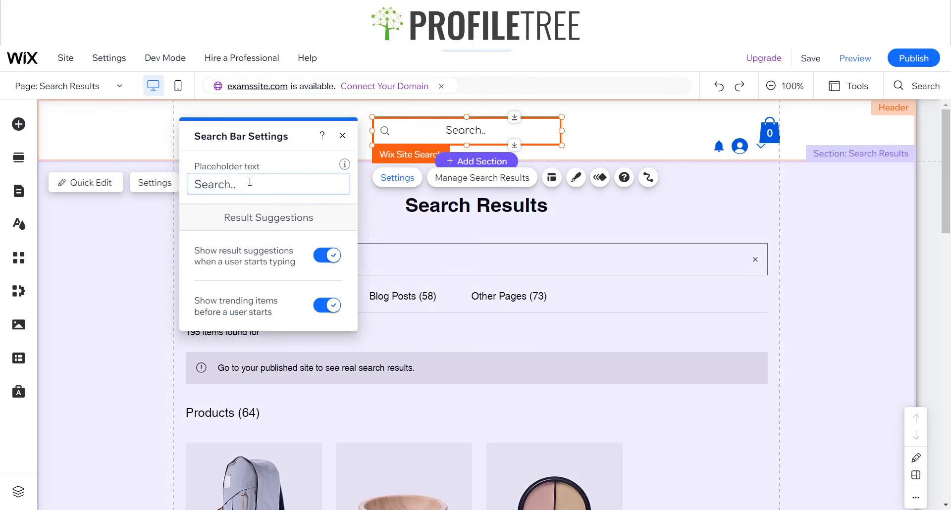
click(342, 135)
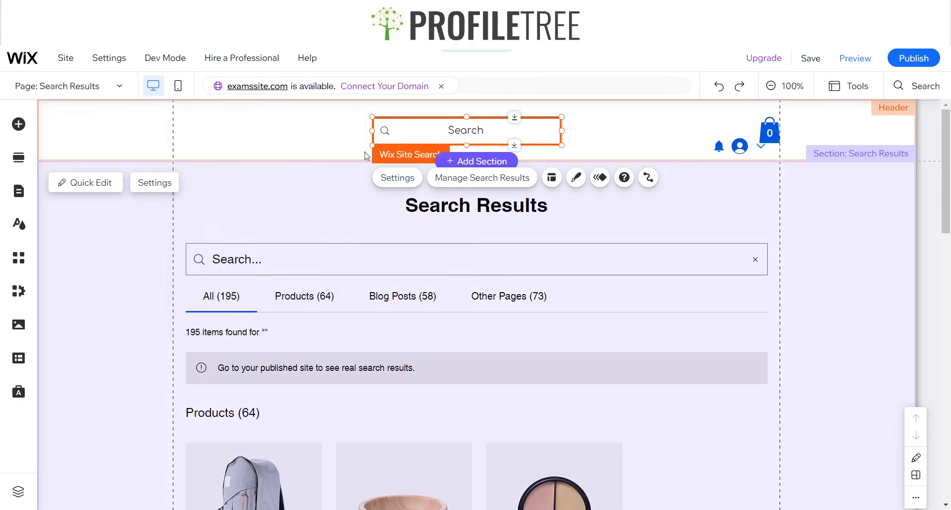
Set the search bar's hover-state background to the light blue theme colour in its custom design settings.
click(579, 182)
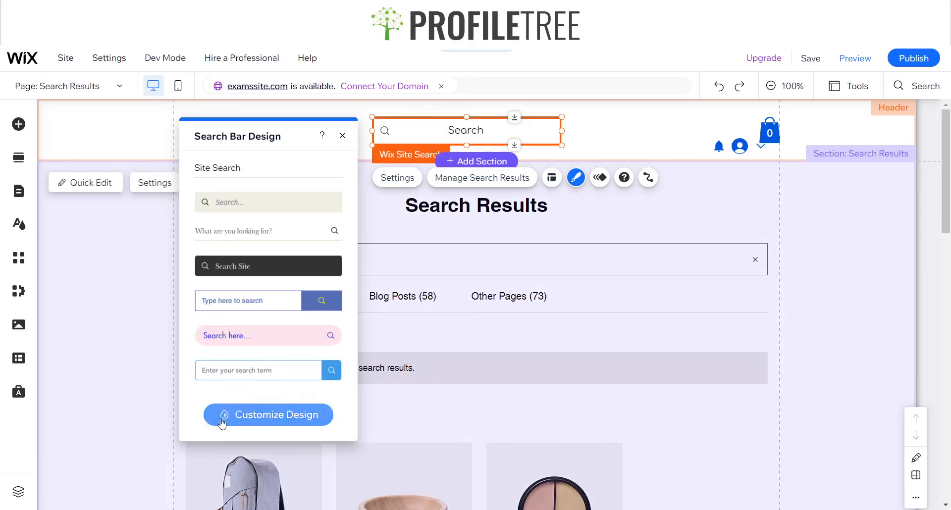
click(222, 425)
click(242, 197)
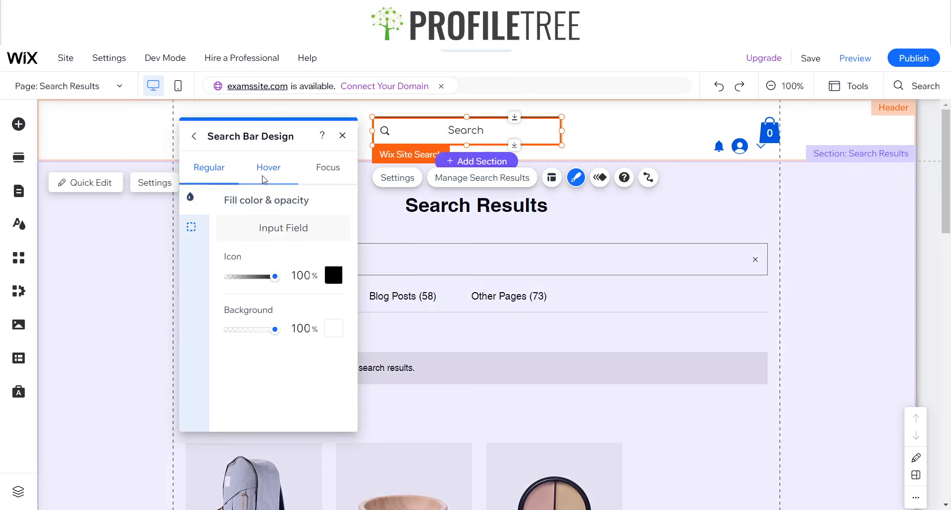
click(264, 168)
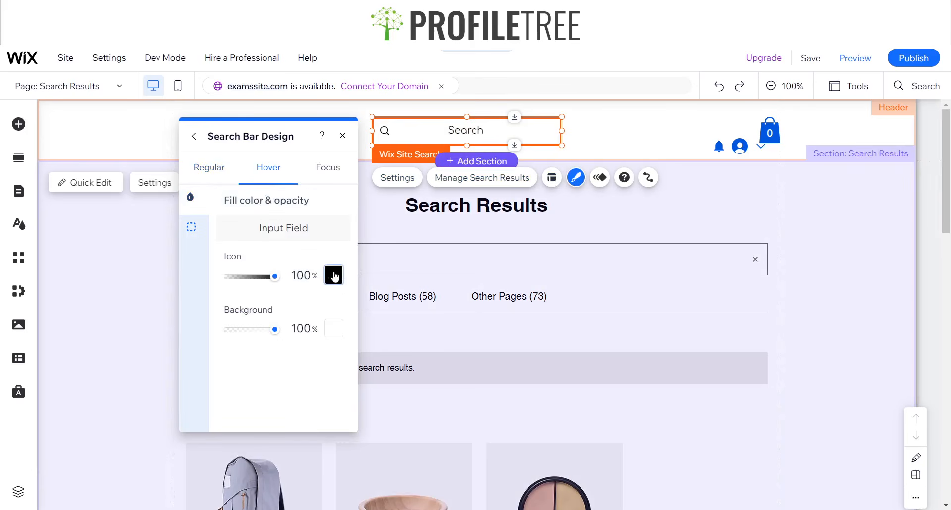
click(334, 328)
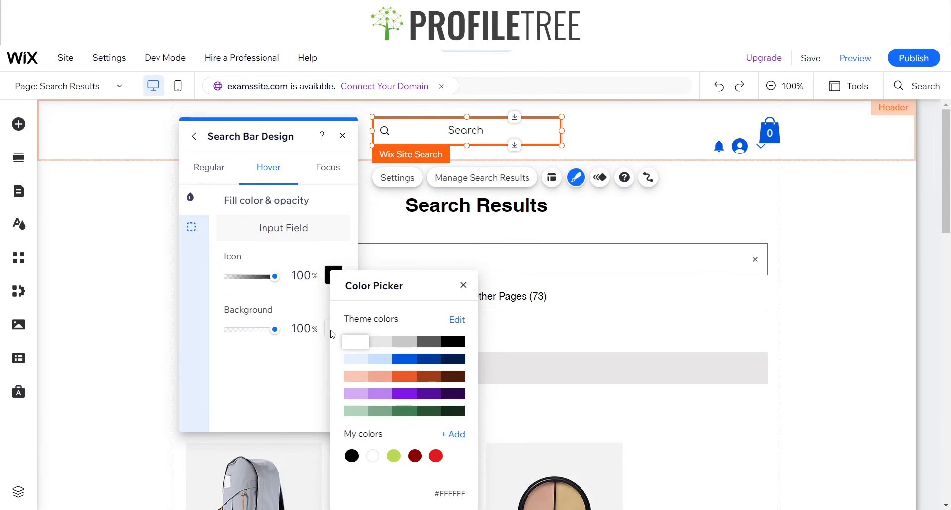
click(378, 362)
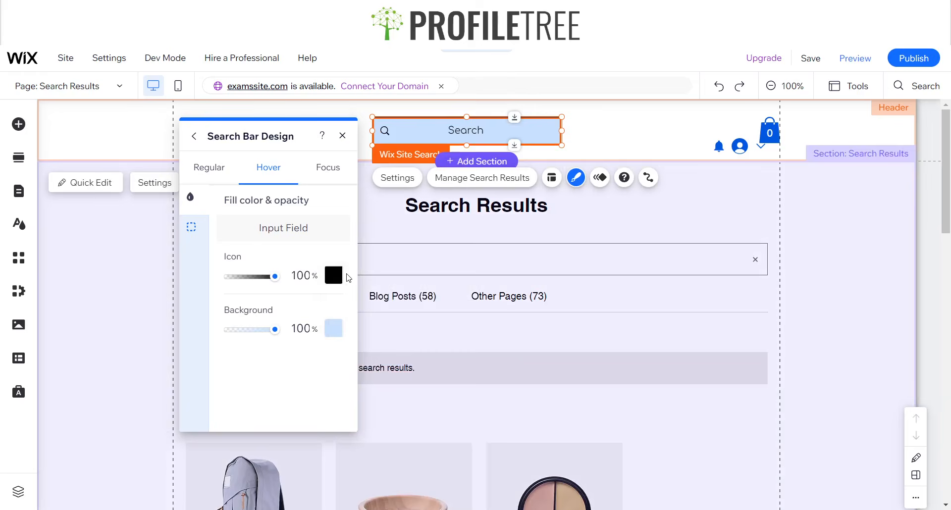
Set the search bar's hover-state icon colour to white (#FFFFFF).
click(333, 276)
click(367, 344)
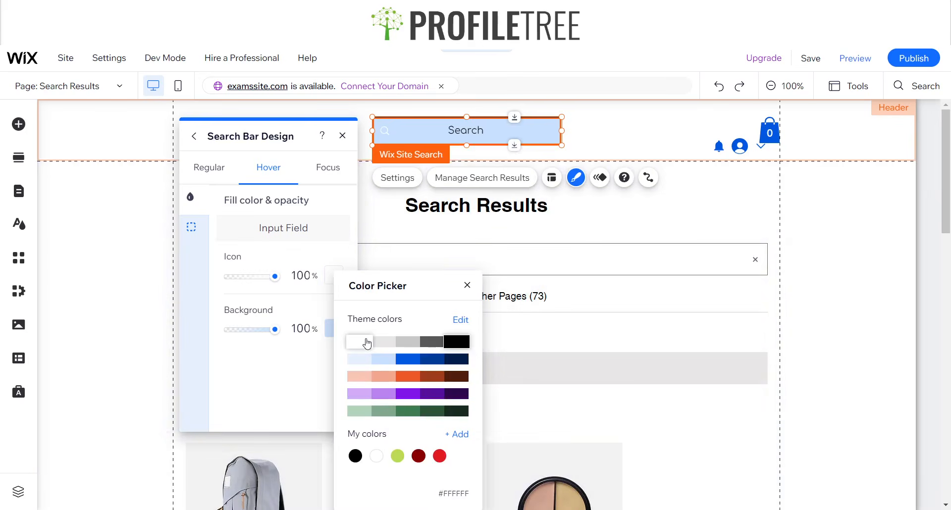
click(467, 285)
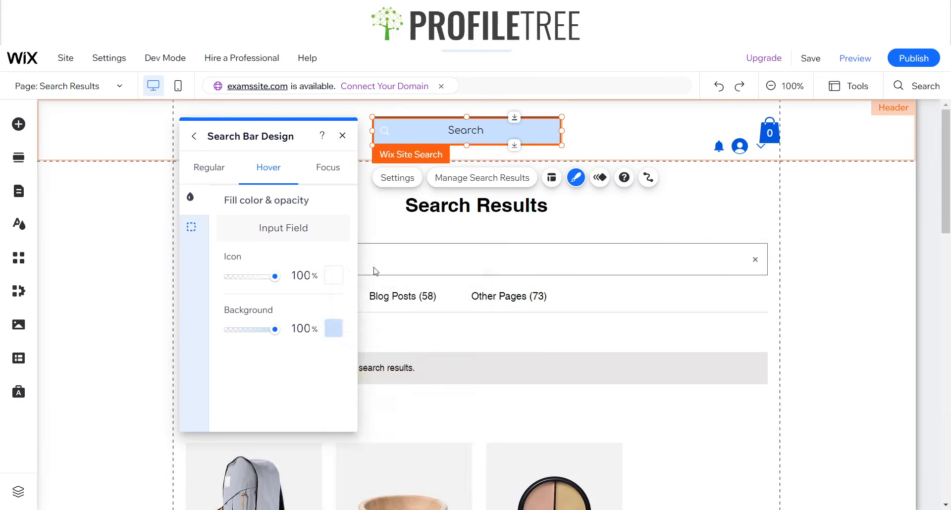
Review the hover border and focus-state design options, and check the search bar's hover effect in the site preview.
click(191, 227)
click(190, 198)
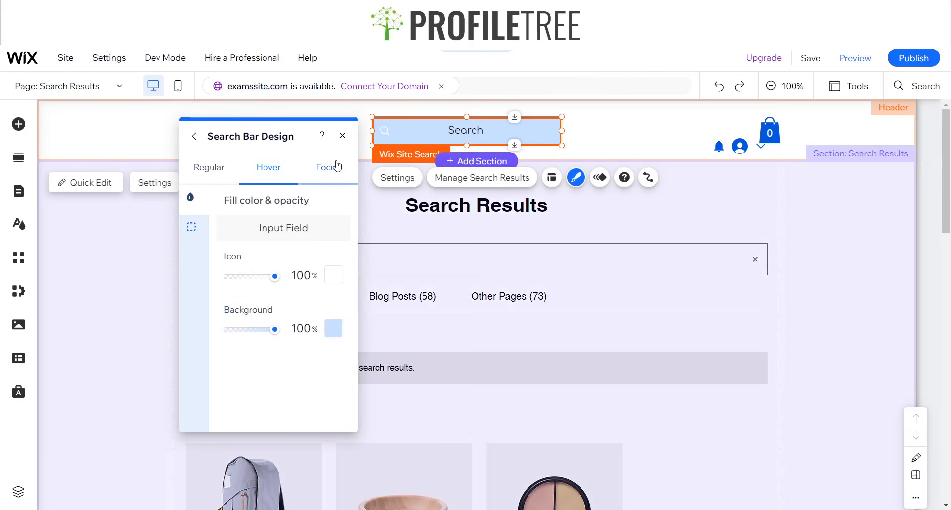
click(328, 168)
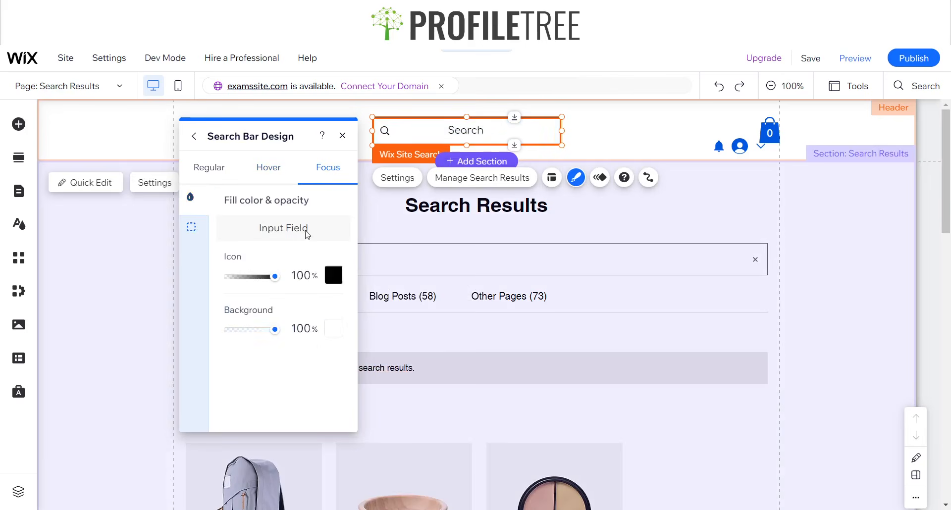
click(343, 137)
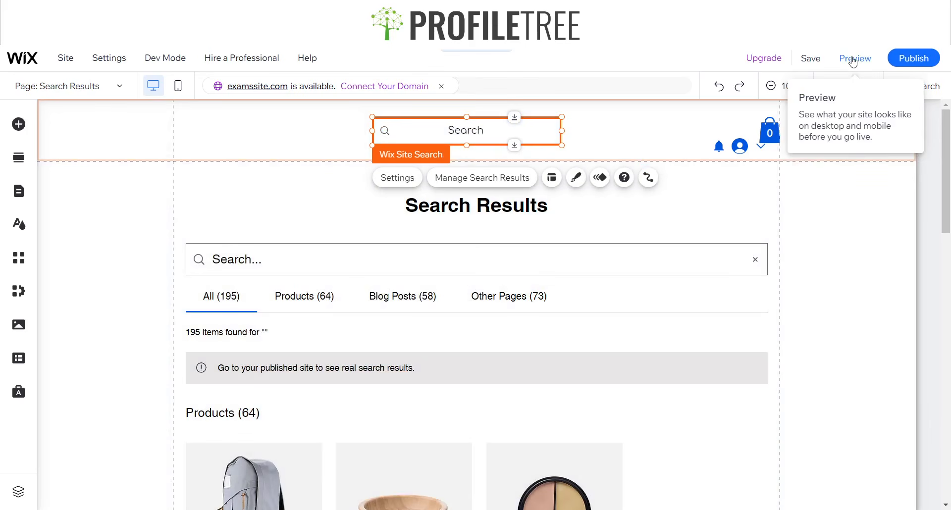
click(854, 59)
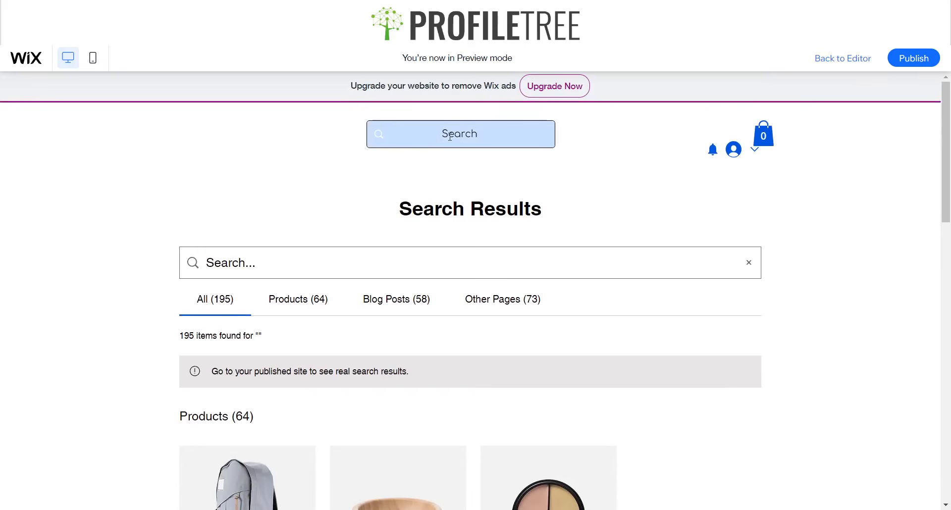
click(845, 61)
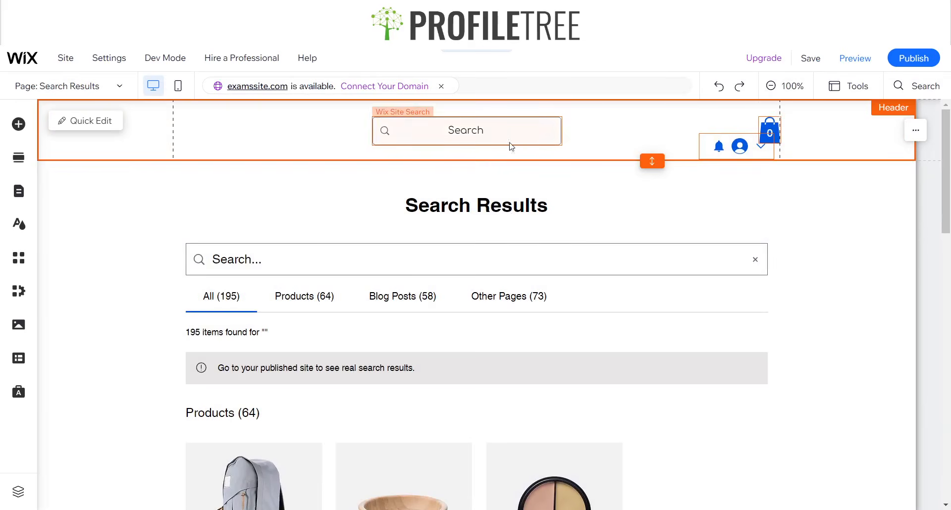
Apply the Glide in animation to the header search bar and preview the site.
click(490, 130)
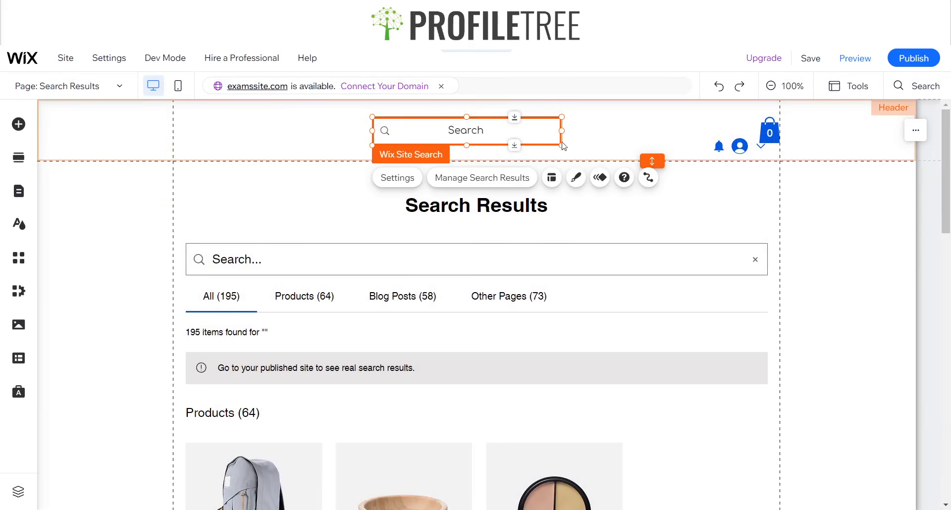
click(600, 177)
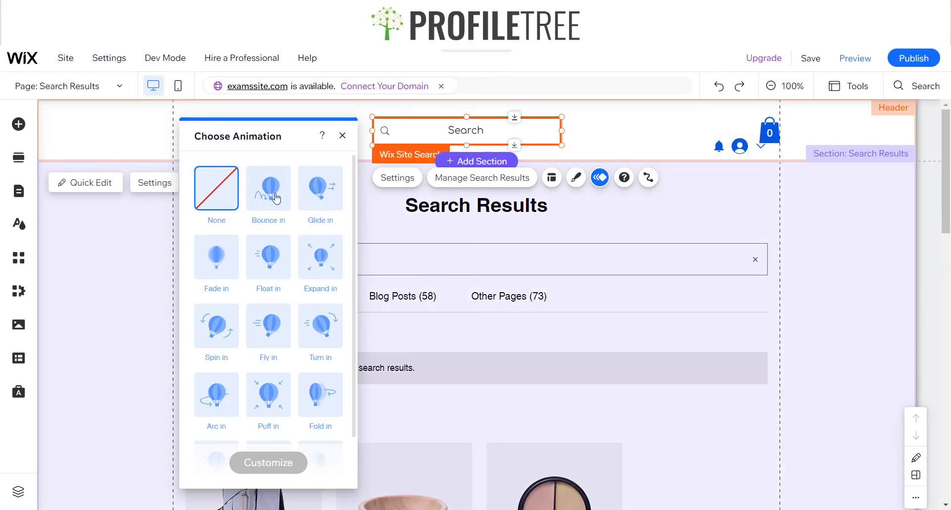
click(320, 188)
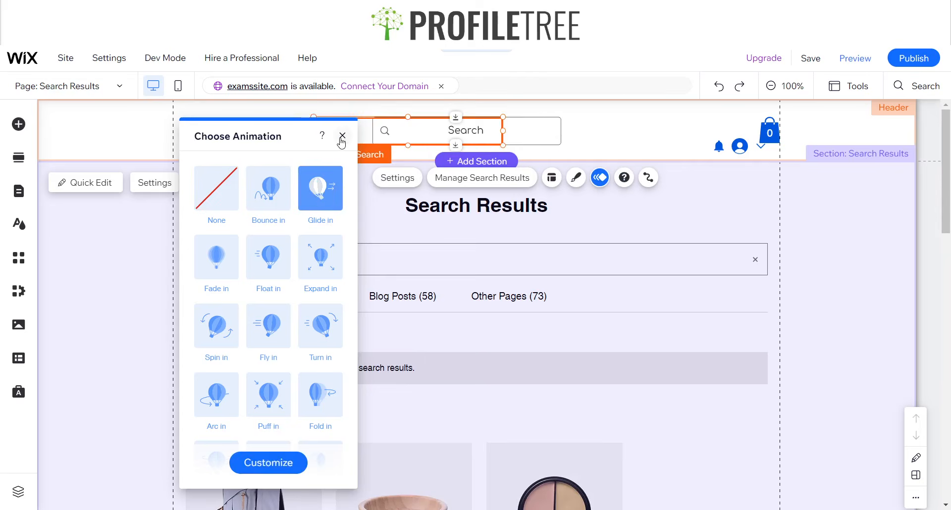
click(342, 137)
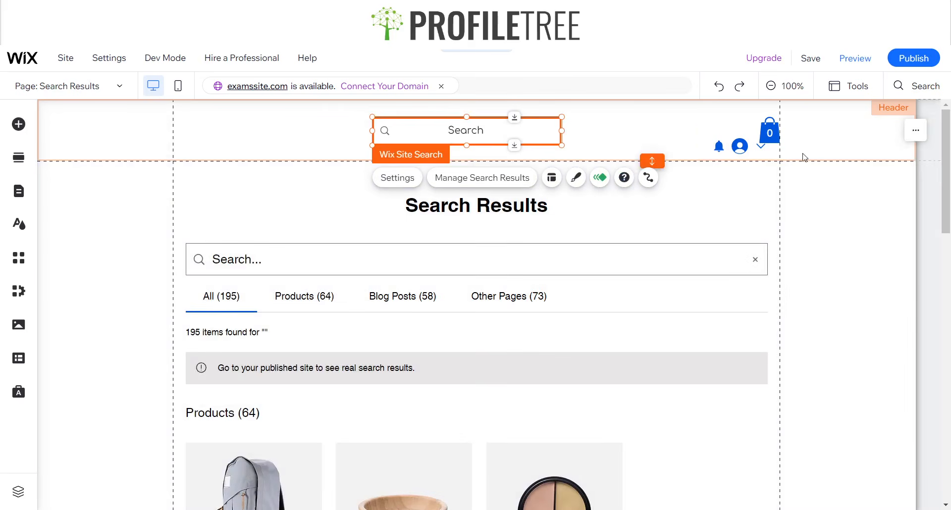
click(849, 60)
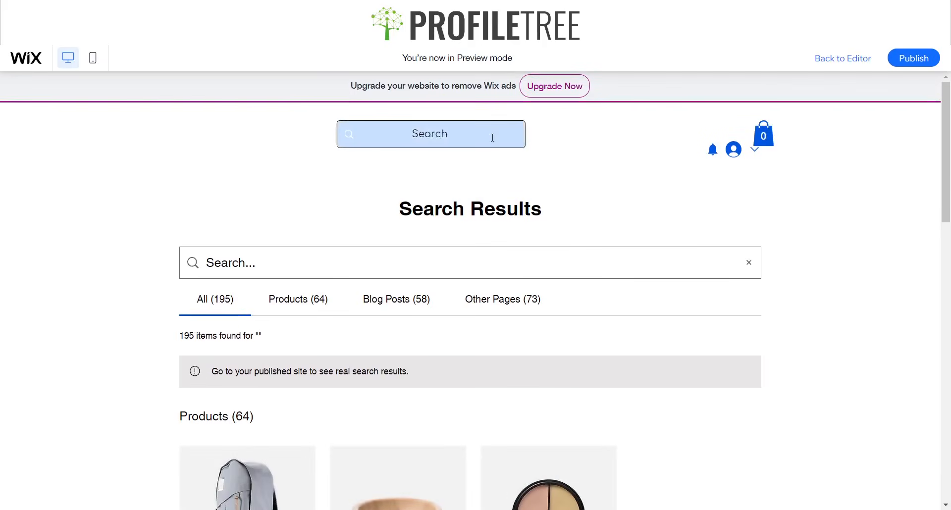
Test the header search bar in the site preview by searching for "Glasses", and clear the query.
click(485, 134)
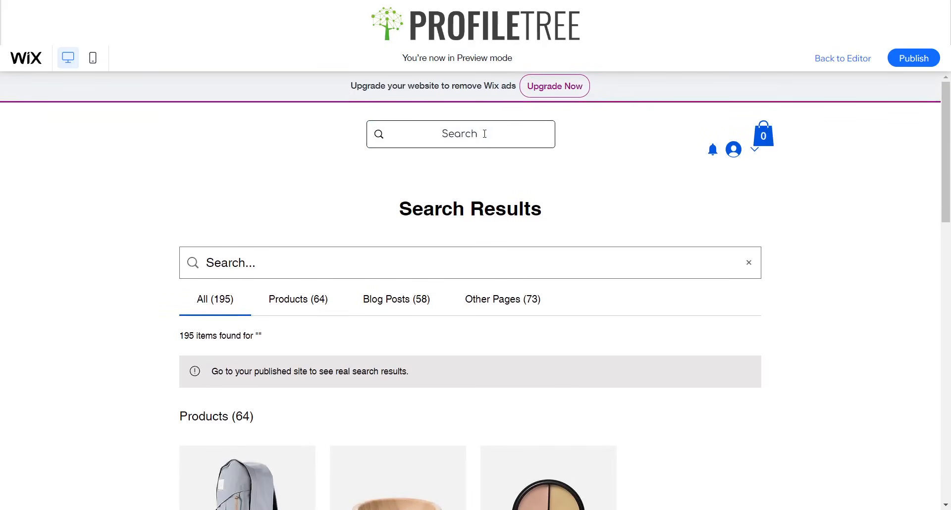
text(Glasses)
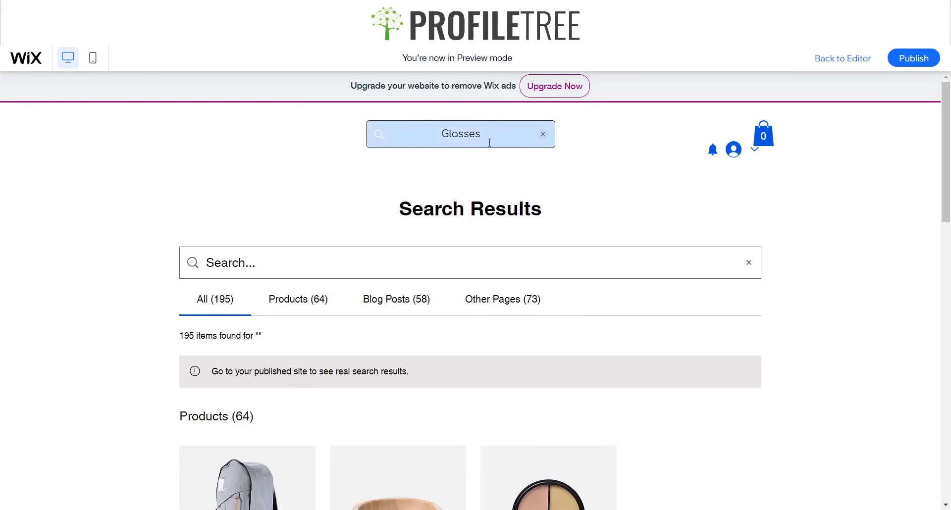
key(Return)
click(489, 142)
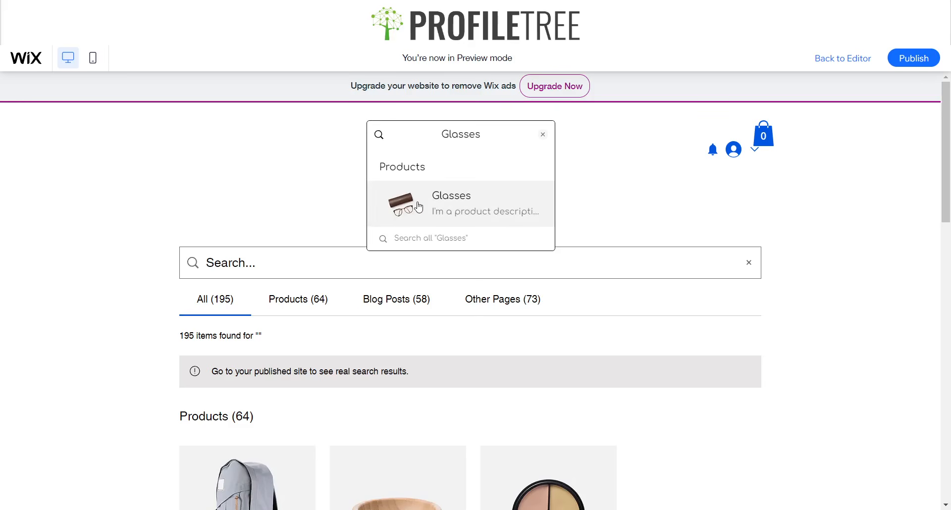
click(545, 136)
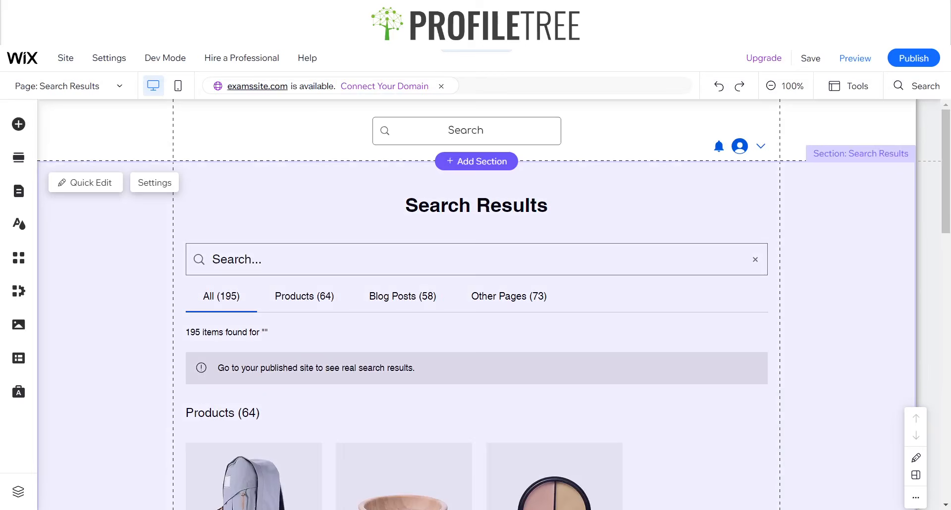
scroll(475, 298, down, 3)
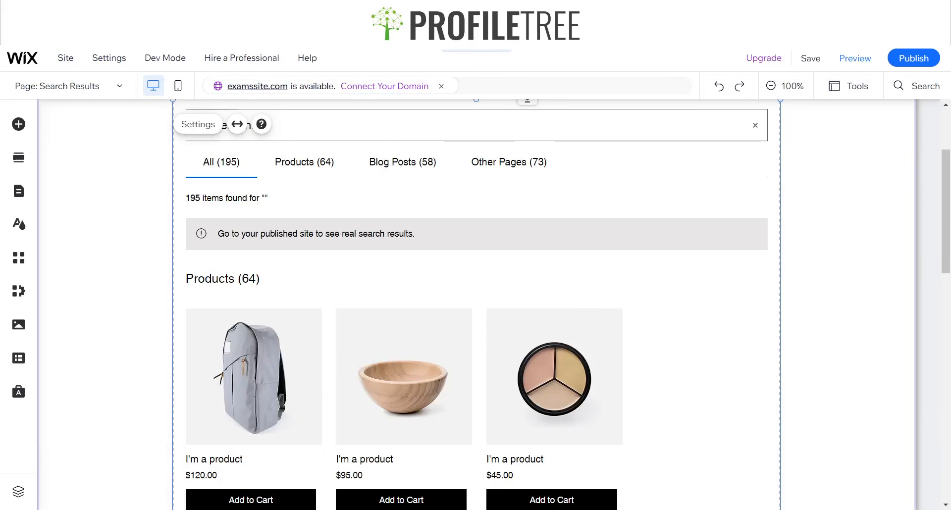
scroll(547, 275, up, 3)
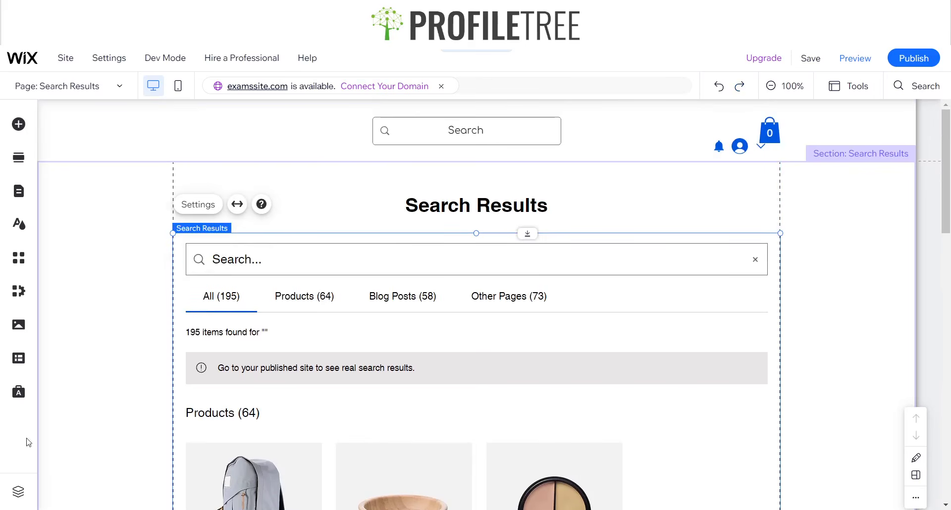